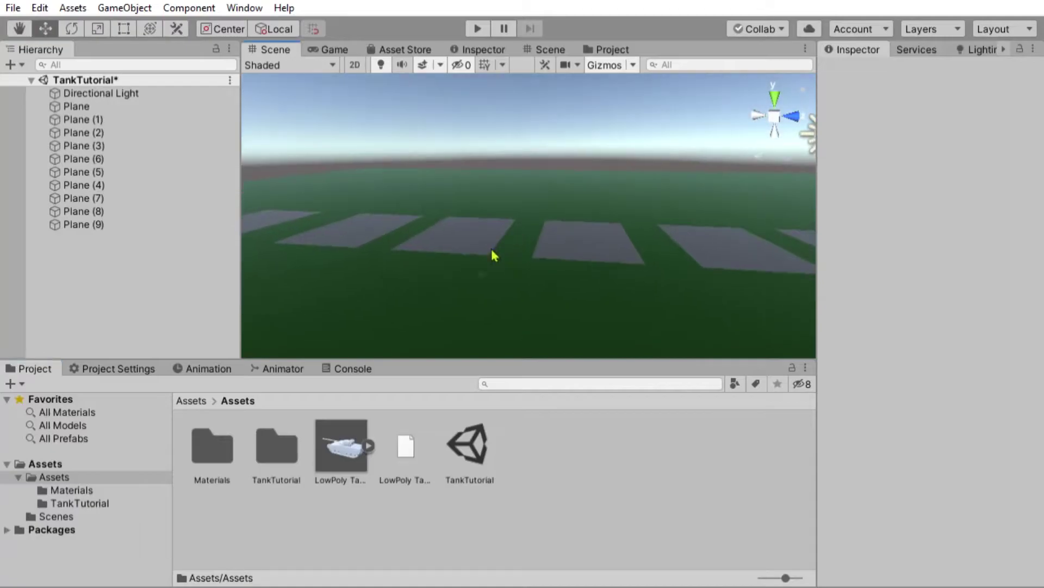
Step: Scale the LowPoly Tank to 0.3 on X, Y and Z and lower it onto the ground
{"action": "left_click", "coordinate": [943, 183]}
{"action": "type", "text": ".3"}
{"action": "key", "text": "Tab"}
{"action": "type", "text": ".3"}
{"action": "key", "text": "Tab"}
{"action": "type", "text": ".3"}
{"action": "left_click_drag", "start_coordinate": [500, 90], "coordinate": [498, 141]}
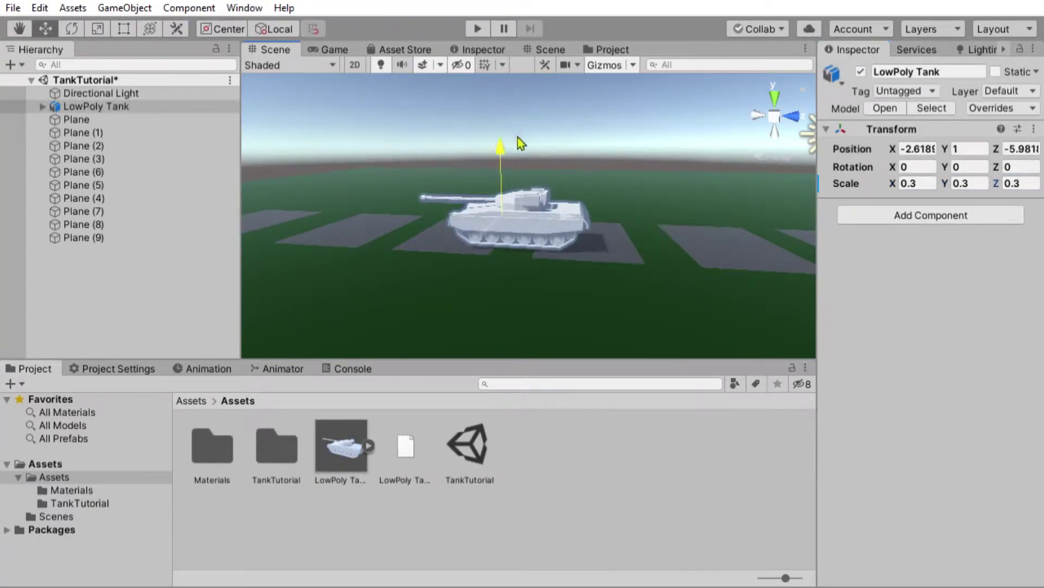
{"action": "key", "text": "f"}
Step: Apply the tan Tank Mat material to the tank's hull and turret
{"action": "double_click", "coordinate": [212, 446]}
{"action": "left_click_drag", "start_coordinate": [341, 446], "coordinate": [434, 188]}
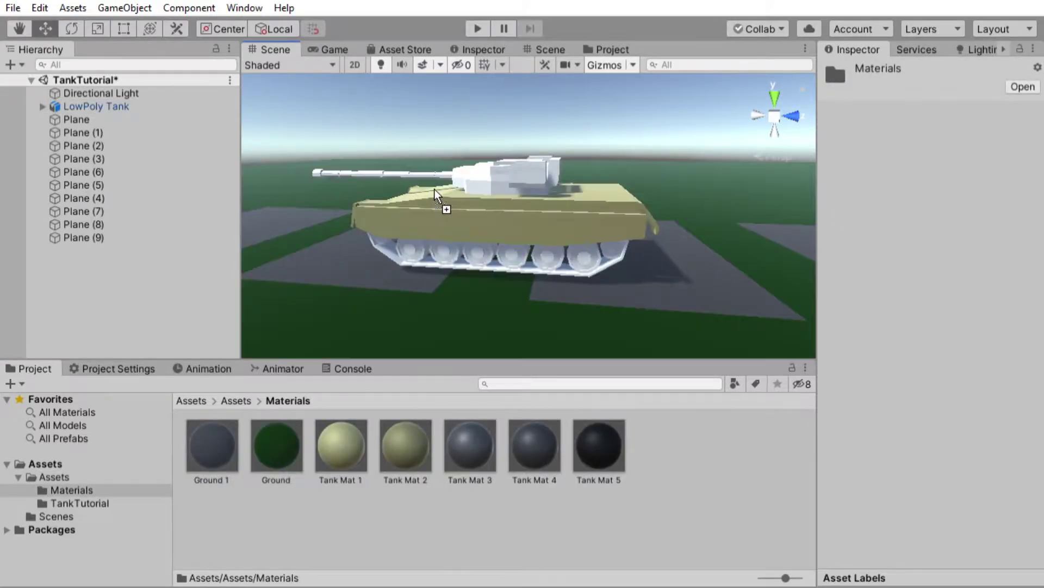
{"action": "left_click_drag", "start_coordinate": [432, 449], "coordinate": [398, 160]}
Step: Expand the tank's part list and select all of its wheel cylinders
{"action": "mouse_move", "coordinate": [599, 446]}
{"action": "left_mouse_down"}
{"action": "mouse_move", "coordinate": [473, 264]}
{"action": "mouse_move", "coordinate": [637, 292]}
{"action": "left_mouse_up"}
{"action": "double_click", "coordinate": [96, 106]}
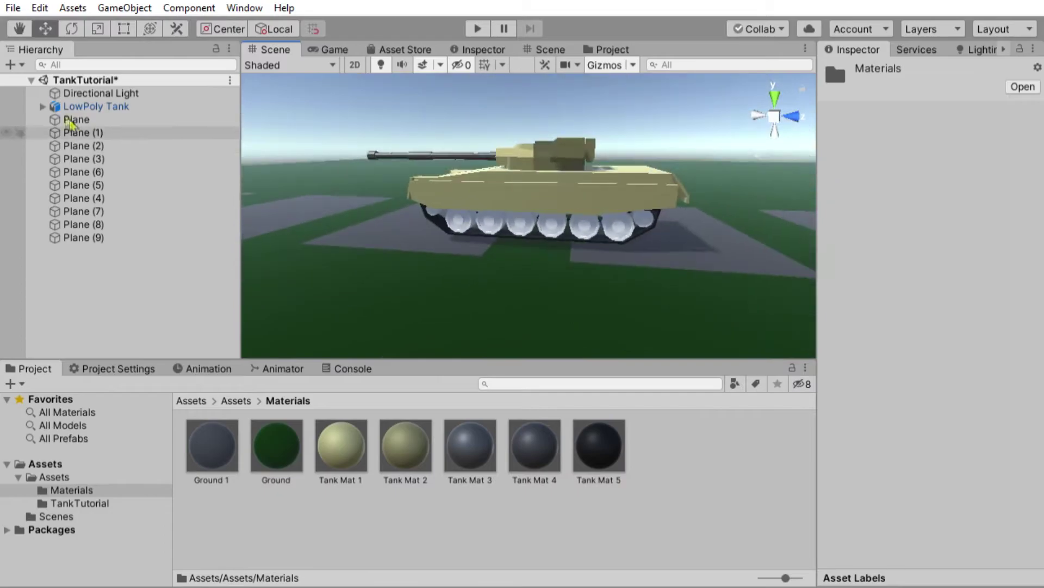
{"action": "left_click", "coordinate": [42, 107]}
{"action": "left_click", "coordinate": [104, 162]}
{"action": "scroll", "coordinate": [109, 217], "scroll_direction": "down", "scroll_amount": 4}
{"action": "left_click", "coordinate": [103, 206], "text": "shift"}
Step: Apply the dark material to all the selected wheel cylinders
{"action": "left_click_drag", "start_coordinate": [535, 446], "coordinate": [945, 260]}
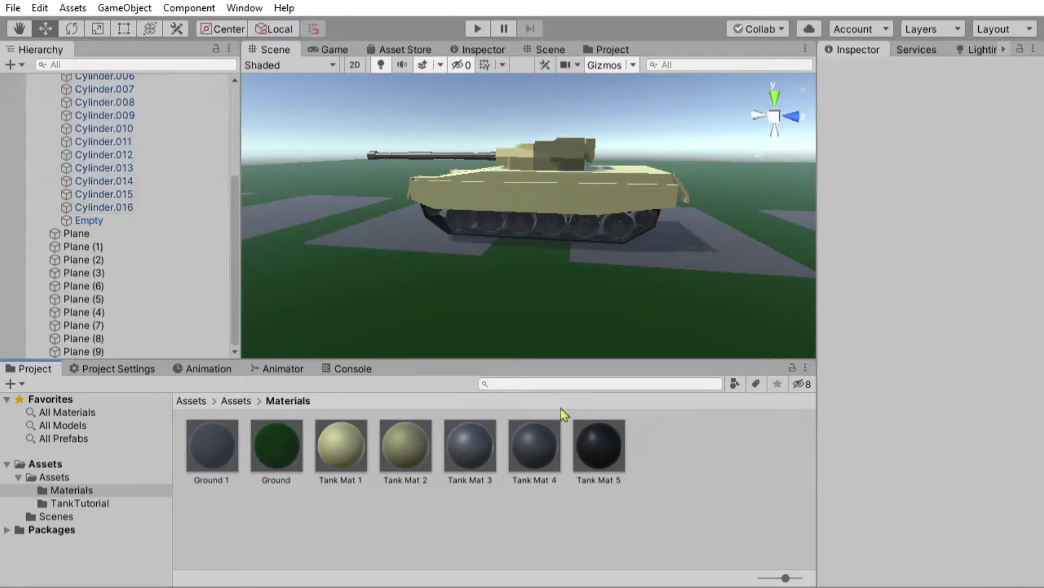
{"action": "left_click", "coordinate": [236, 401]}
{"action": "scroll", "coordinate": [608, 252], "scroll_direction": "up", "scroll_amount": 3}
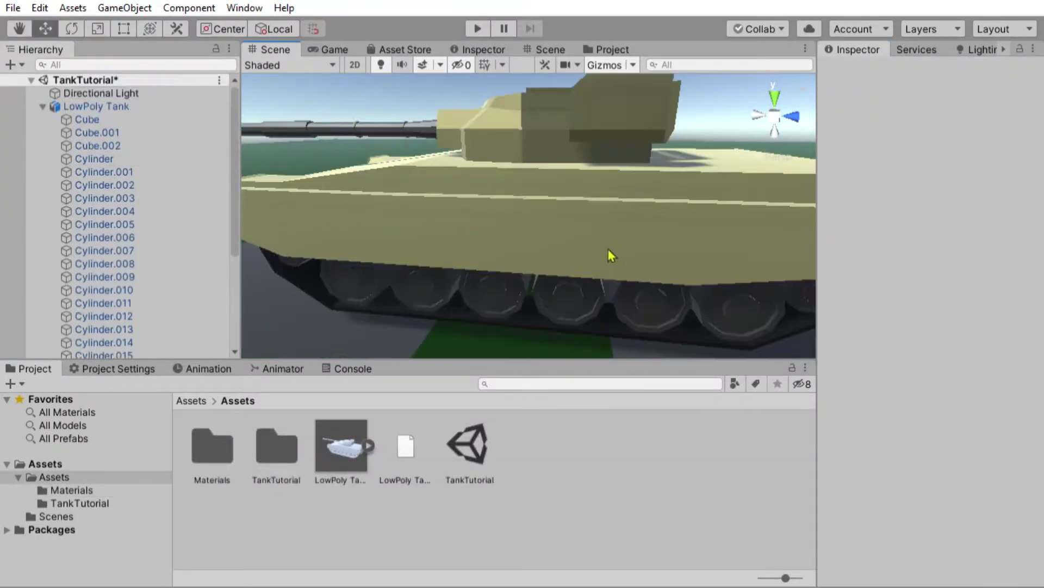
{"action": "scroll", "coordinate": [82, 195], "scroll_direction": "up", "scroll_amount": 5}
Step: Add a Rigidbody to the LowPoly Tank with Mass 1000
{"action": "left_click", "coordinate": [41, 106]}
{"action": "left_click", "coordinate": [96, 106]}
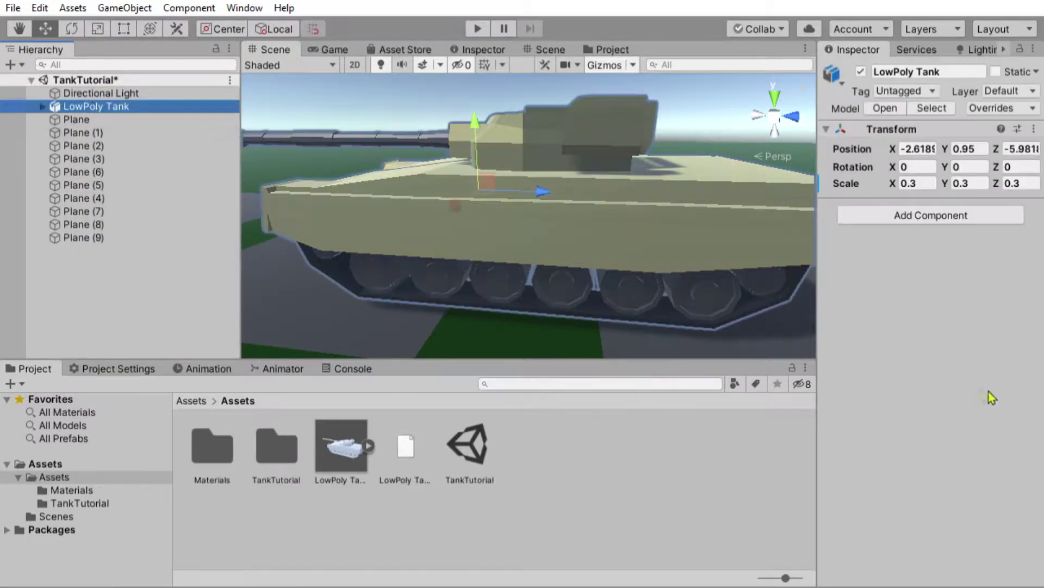
{"action": "left_click", "coordinate": [899, 213]}
{"action": "left_click", "coordinate": [958, 225]}
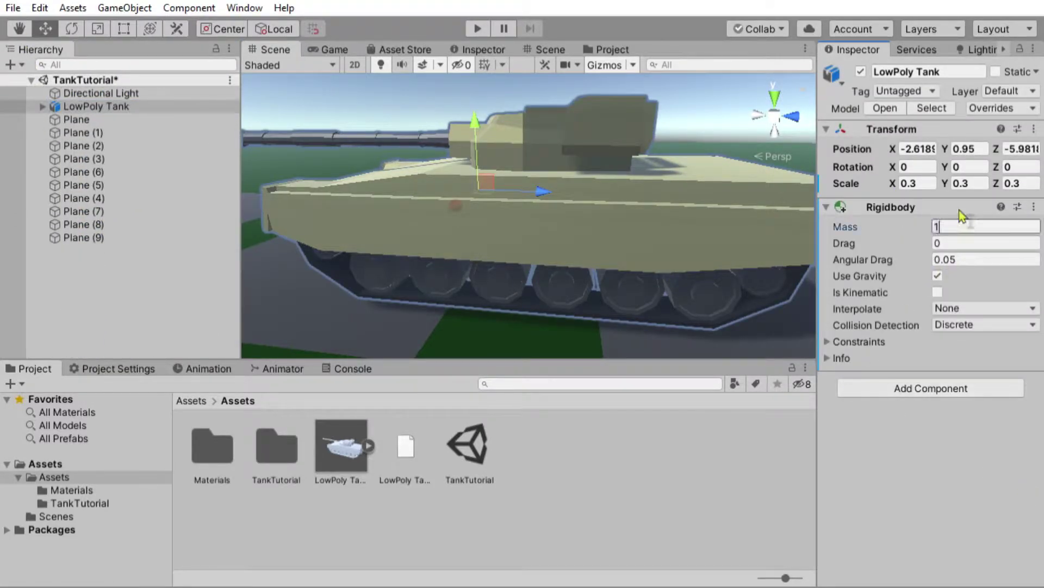
{"action": "key", "text": "Return"}
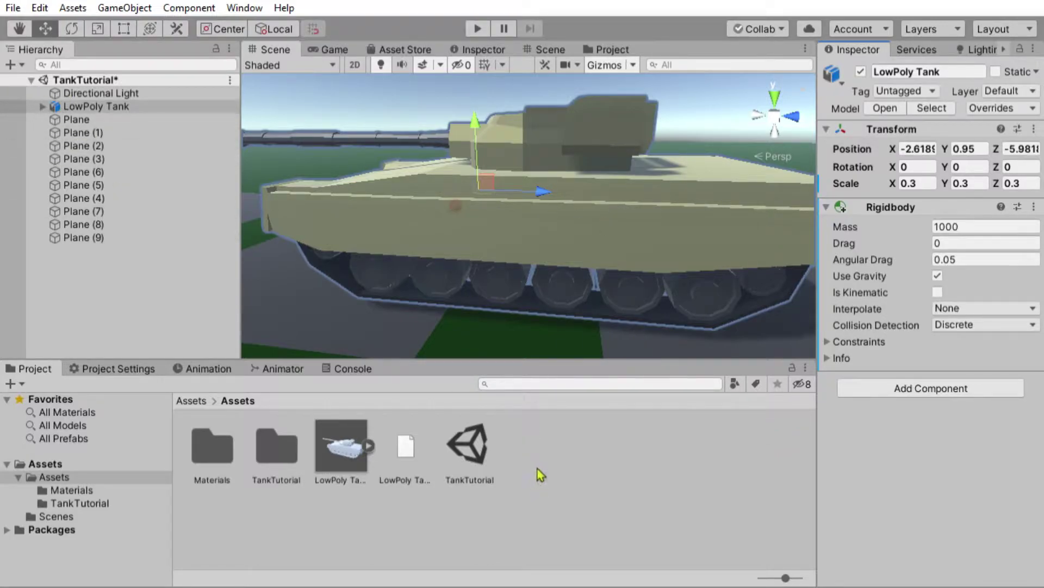
Step: Expand the tank's parts and select its hull piece
{"action": "left_click", "coordinate": [43, 106]}
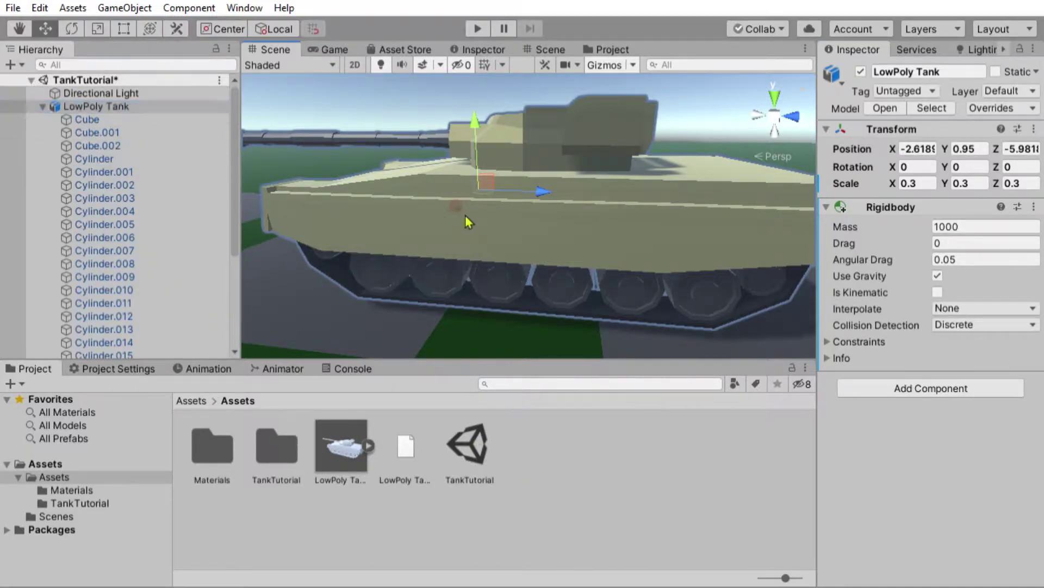
{"action": "left_click", "coordinate": [468, 220]}
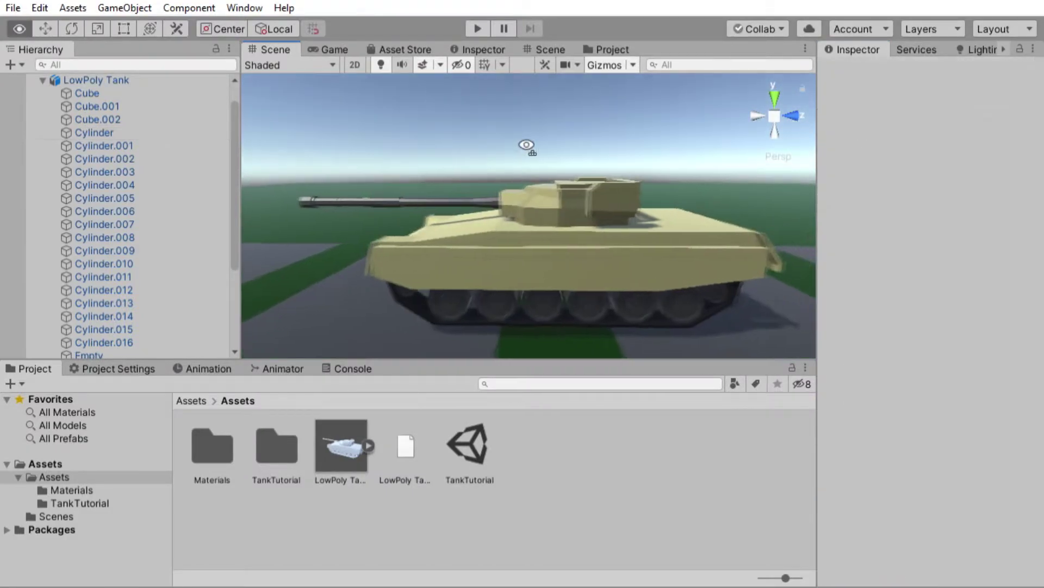
{"action": "scroll", "coordinate": [87, 237], "scroll_direction": "down", "scroll_amount": 2}
Step: Select the ground road-wheel cylinders, excluding the raised wheels, and duplicate them
{"action": "left_click", "coordinate": [95, 293]}
{"action": "left_click", "coordinate": [76, 101], "text": "shift"}
{"action": "left_click", "coordinate": [106, 96], "text": "ctrl"}
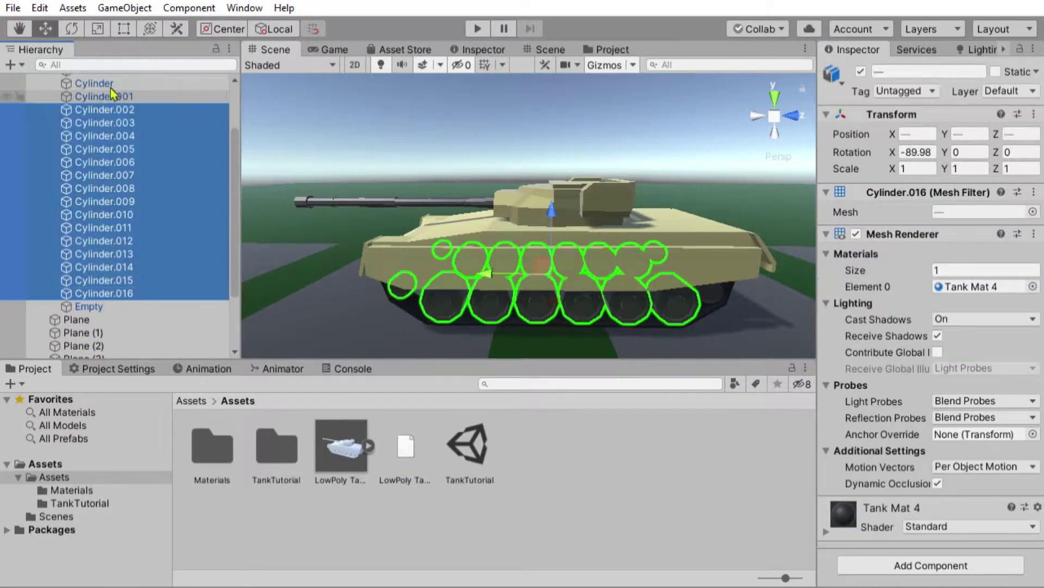
{"action": "left_click", "coordinate": [108, 293], "text": "ctrl"}
{"action": "left_click", "coordinate": [109, 188], "text": "ctrl"}
{"action": "left_click", "coordinate": [109, 202], "text": "ctrl"}
{"action": "left_click_drag", "start_coordinate": [405, 218], "coordinate": [381, 233], "text": "alt"}
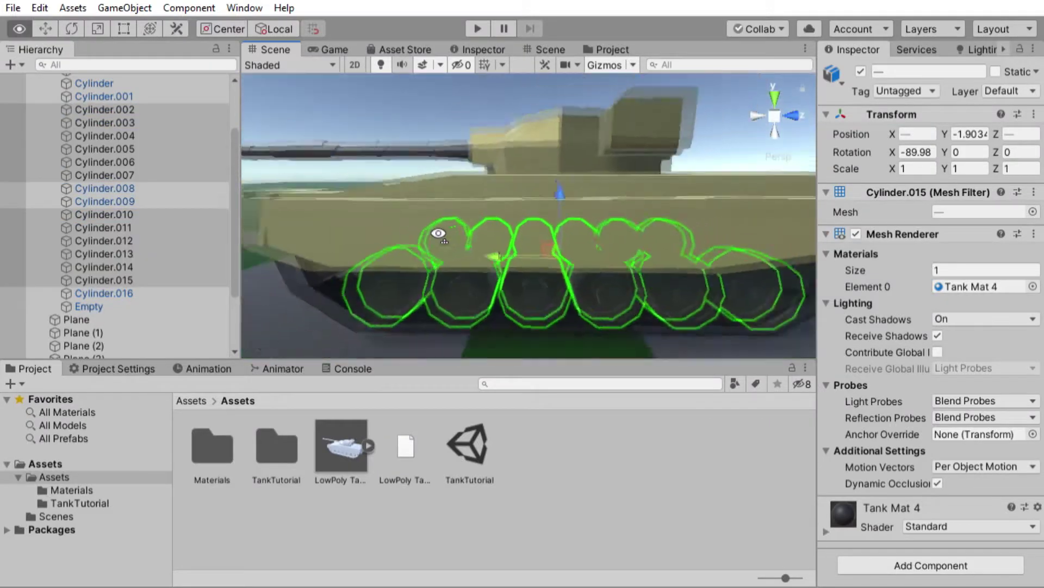
{"action": "key", "text": "ctrl+d"}
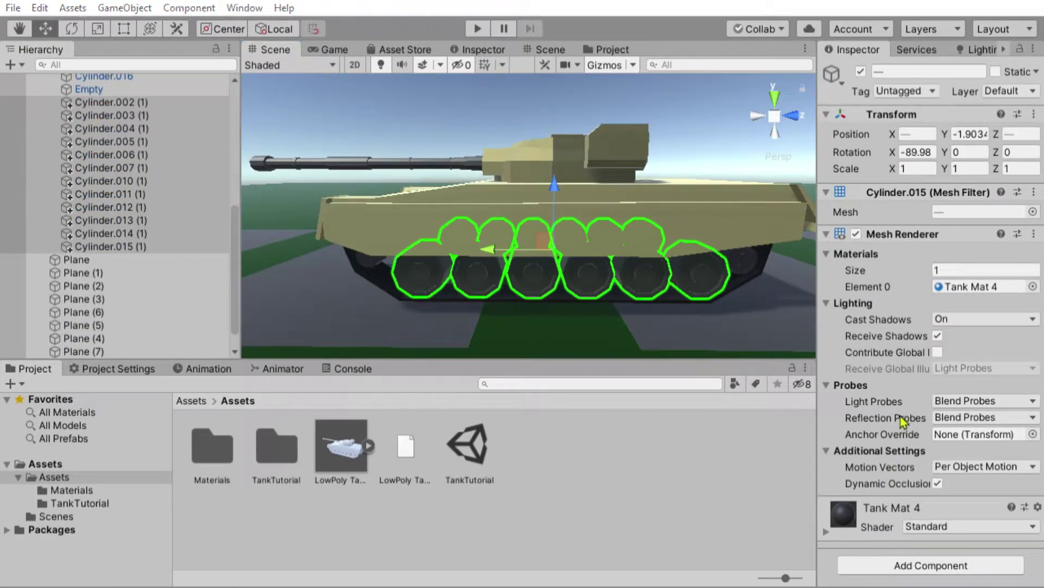
Step: Try collider centre offsets of 0.13 on the duplicated wheels' Y and Z axes
{"action": "right_click_drag", "start_coordinate": [544, 234], "coordinate": [584, 233]}
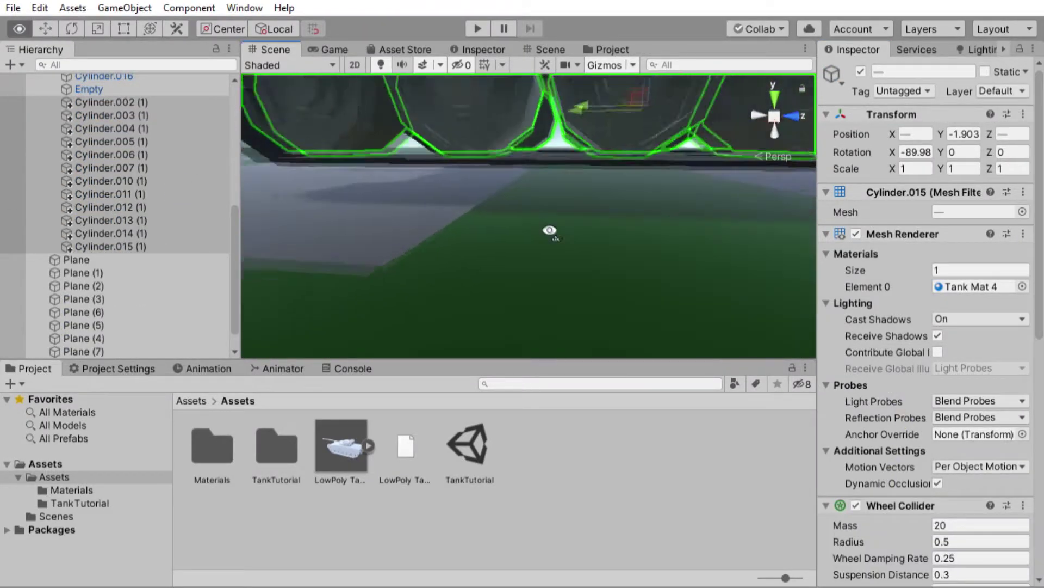
{"action": "scroll", "coordinate": [974, 340], "scroll_direction": "down", "scroll_amount": 5}
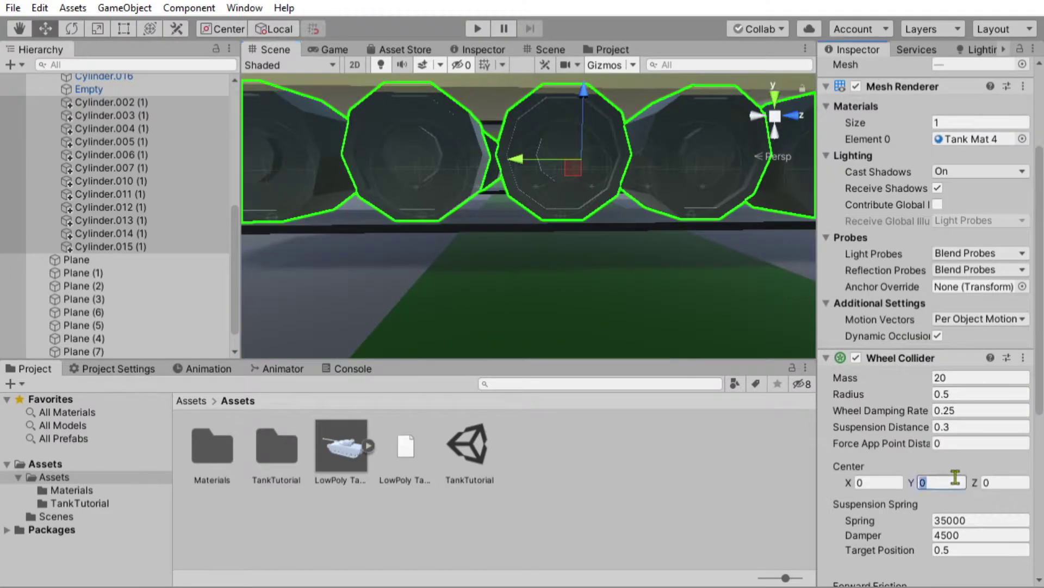
{"action": "left_click", "coordinate": [951, 334]}
{"action": "type", "text": "13"}
{"action": "key", "text": "Escape"}
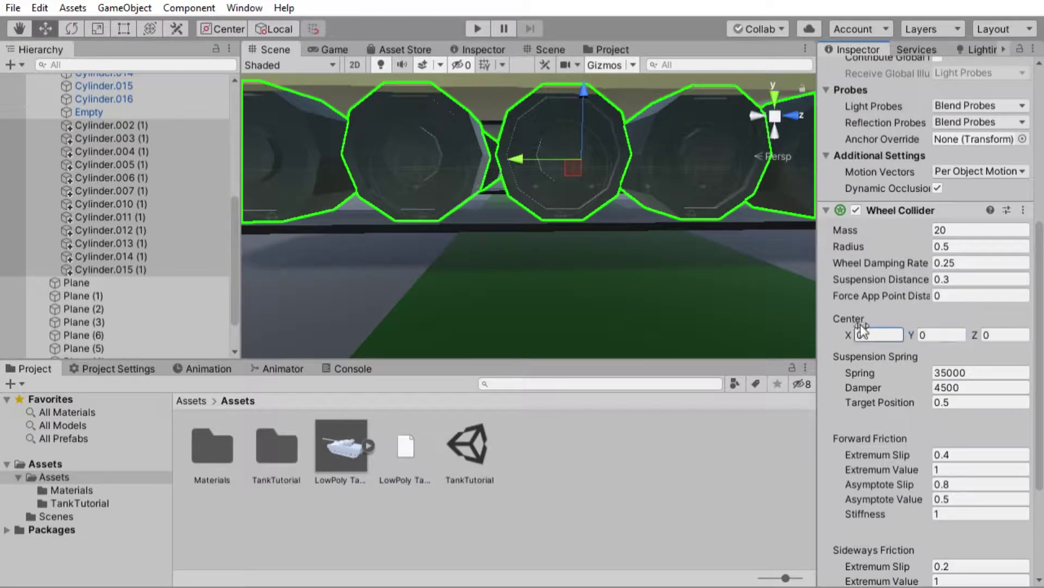
{"action": "left_click", "coordinate": [997, 334]}
{"action": "type", "text": "0.13"}
{"action": "key", "text": "Escape"}
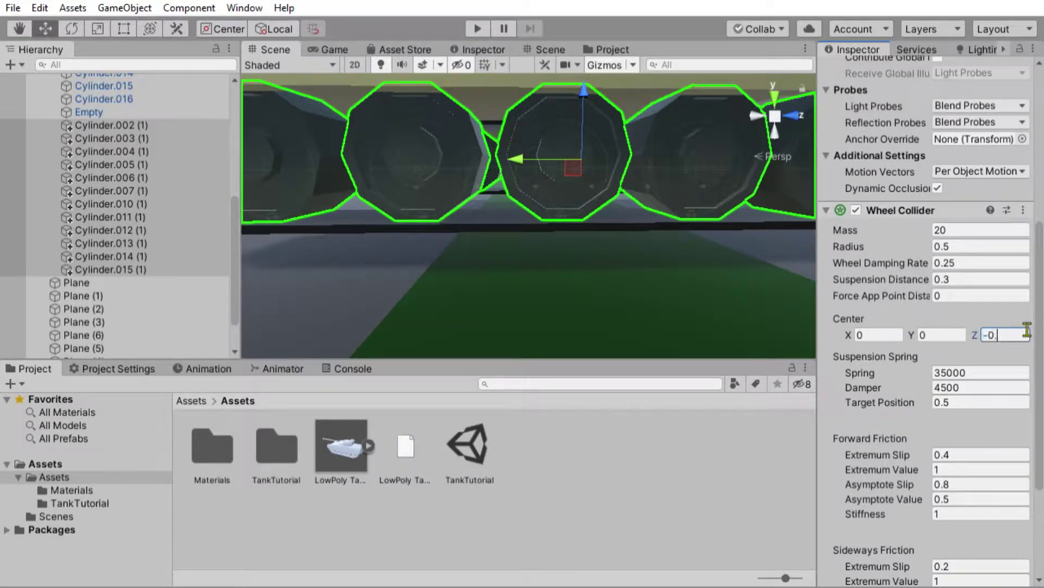
{"action": "type", "text": "13"}
{"action": "scroll", "coordinate": [466, 216], "scroll_direction": "down", "scroll_amount": 3}
{"action": "scroll", "coordinate": [466, 272], "scroll_direction": "down", "scroll_amount": 3}
{"action": "scroll", "coordinate": [483, 226], "scroll_direction": "down", "scroll_amount": 2}
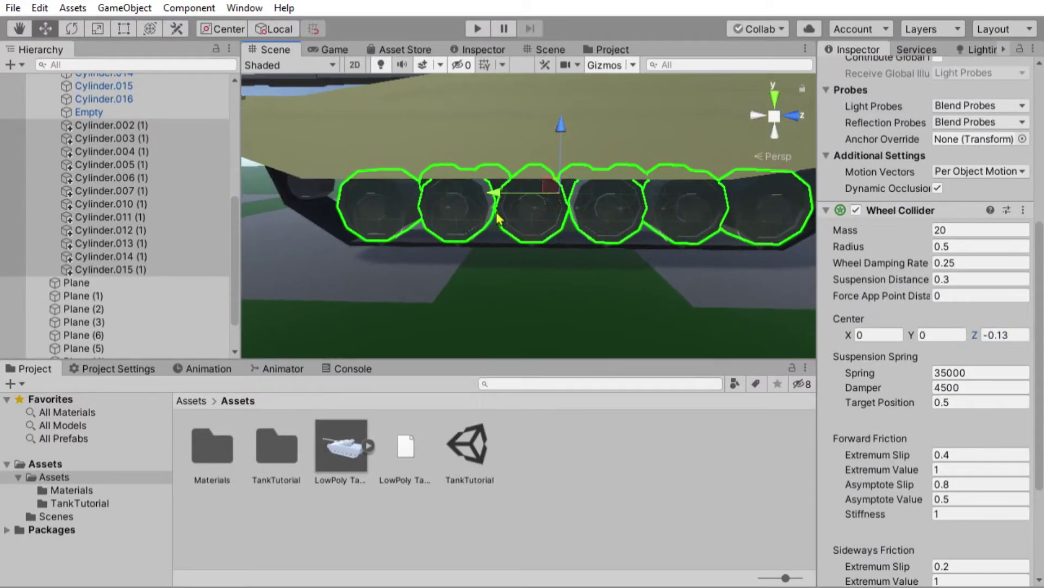
Step: Set the wheel collider Center Y to -0.13
{"action": "left_click", "coordinate": [498, 217]}
{"action": "scroll", "coordinate": [948, 315], "scroll_direction": "down", "scroll_amount": 10}
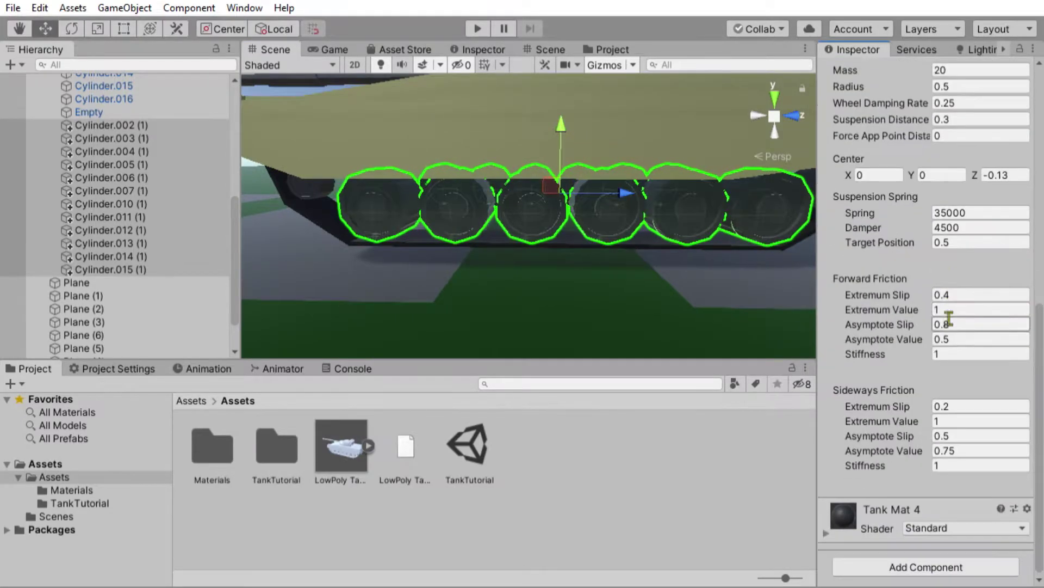
{"action": "left_click", "coordinate": [965, 173]}
{"action": "type", "text": "-0.13"}
{"action": "key", "text": "Return"}
{"action": "scroll", "coordinate": [401, 256], "scroll_direction": "up", "scroll_amount": 3}
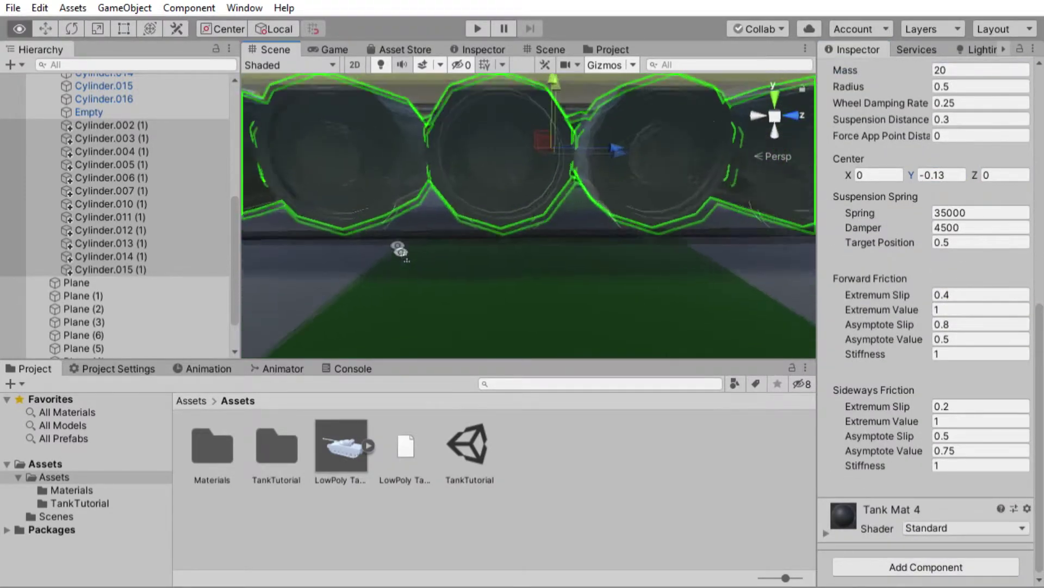
{"action": "scroll", "coordinate": [390, 226], "scroll_direction": "down", "scroll_amount": 5}
{"action": "scroll", "coordinate": [924, 326], "scroll_direction": "up", "scroll_amount": 10}
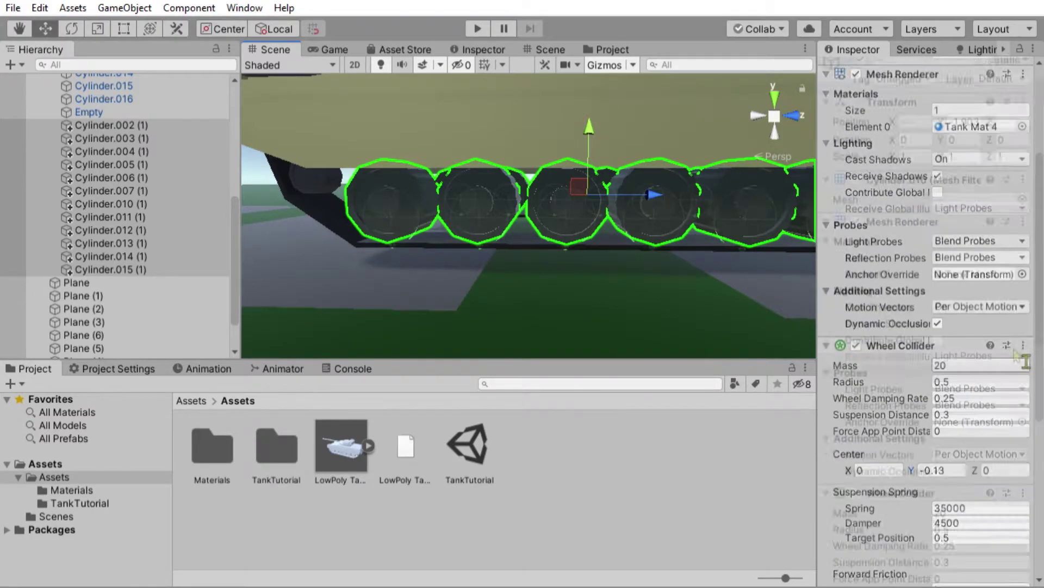
Step: Remove the Mesh Renderer from the wheel copies and set the wheels' Rotation X to 0
{"action": "left_click", "coordinate": [895, 232]}
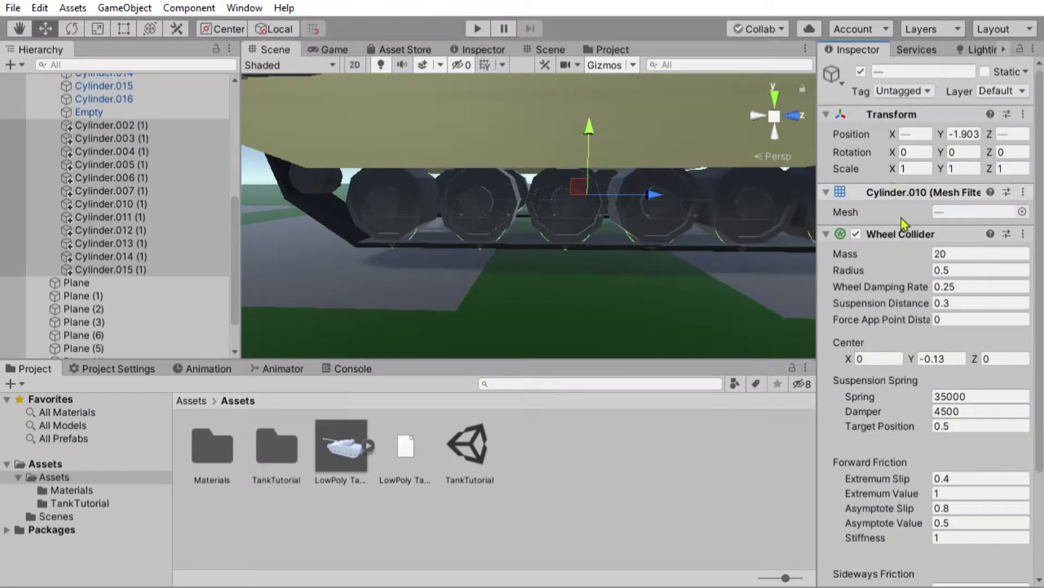
{"action": "key", "text": "ctrl+z"}
{"action": "key", "text": "ctrl+z"}
{"action": "left_click", "coordinate": [918, 152]}
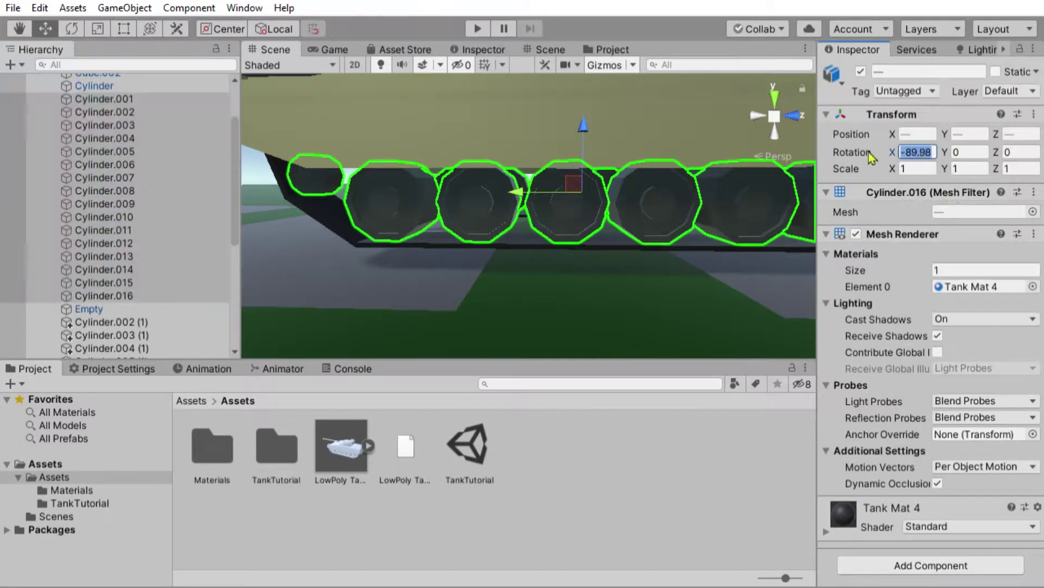
{"action": "type", "text": "0"}
{"action": "key", "text": "Return"}
{"action": "scroll", "coordinate": [109, 191], "scroll_direction": "up", "scroll_amount": 3}
{"action": "left_click", "coordinate": [69, 105]}
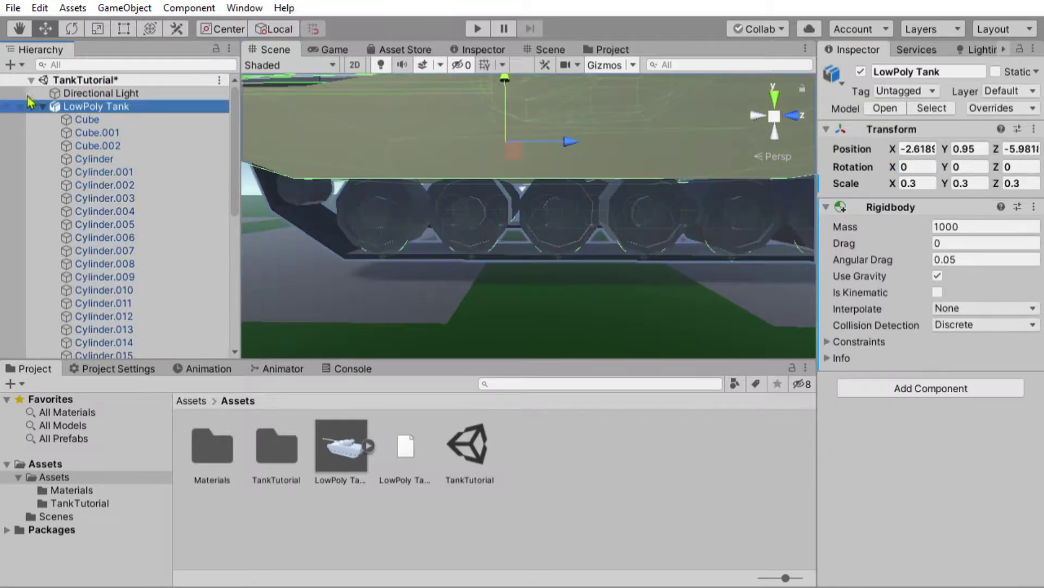
Step: Create a TankController C# script in Assets and open it in the code editor
{"action": "left_click", "coordinate": [42, 106]}
{"action": "left_click", "coordinate": [568, 462]}
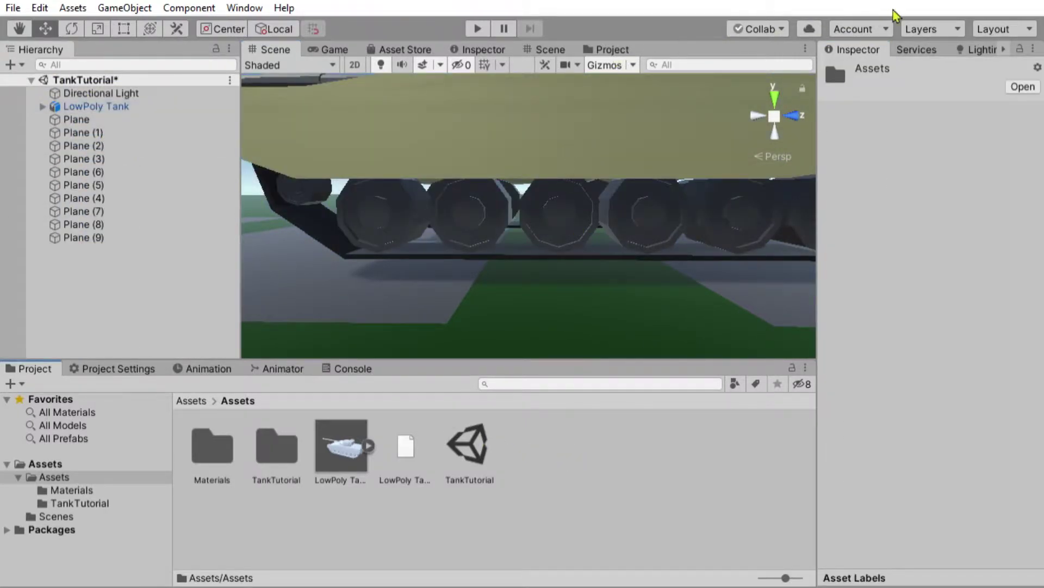
{"action": "type", "text": "Tank"}
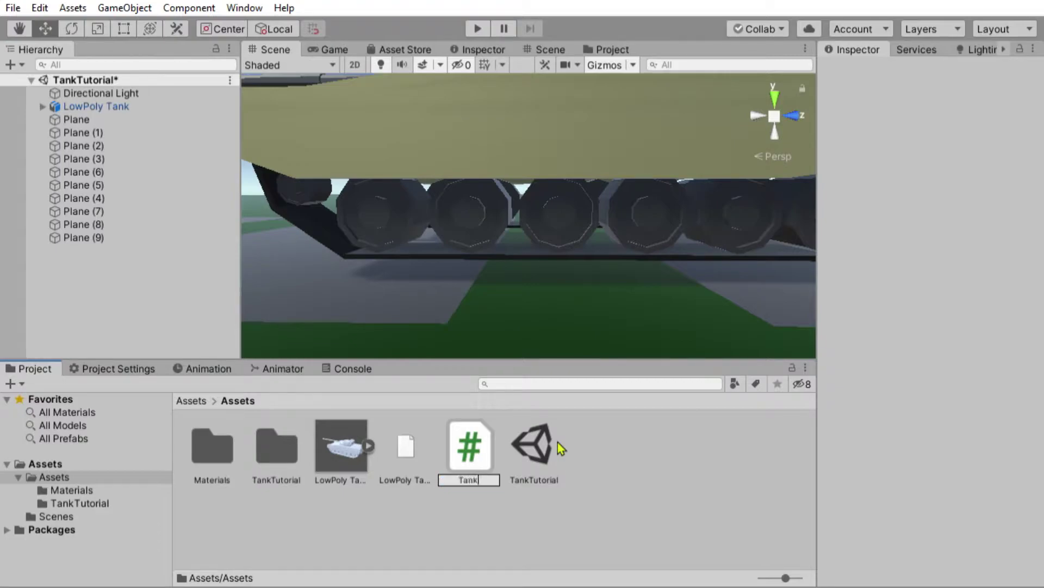
{"action": "type", "text": "Controller"}
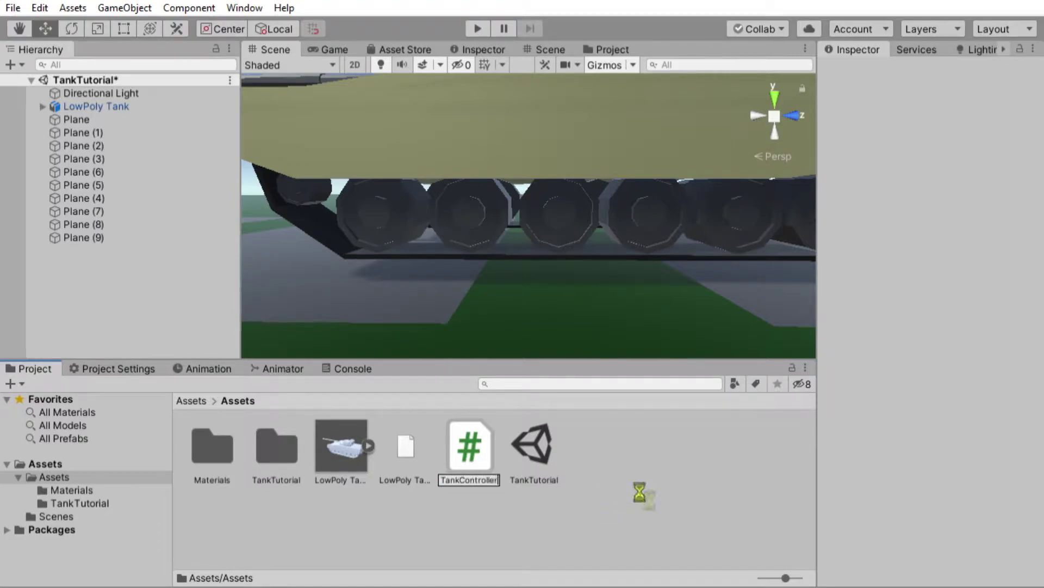
{"action": "key", "text": "Return"}
{"action": "double_click", "coordinate": [478, 447]}
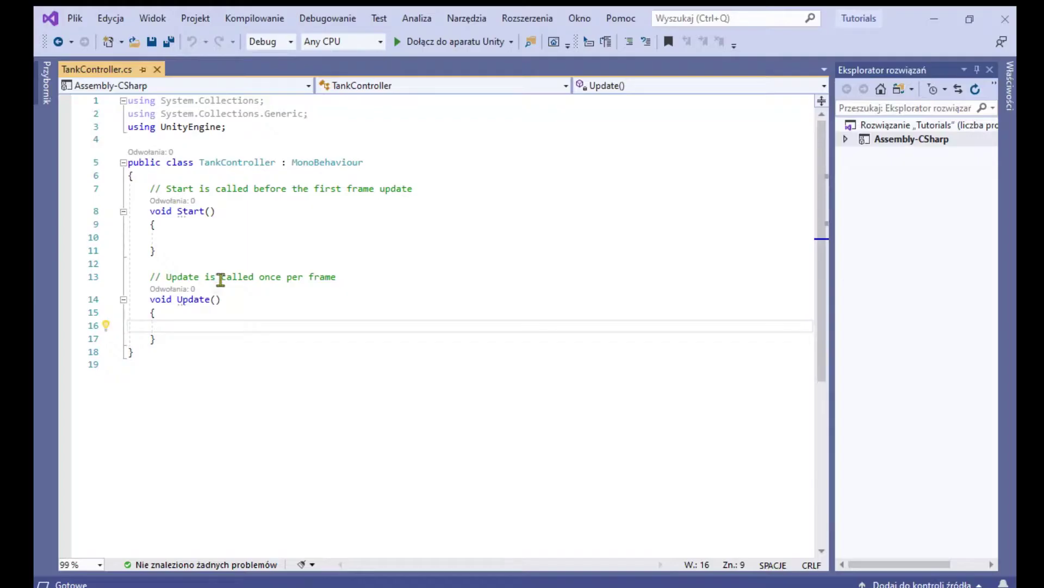
Step: Replace the template methods with a private Update and declare public Transform[] WheelMeshes
{"action": "left_click_drag", "start_coordinate": [190, 343], "coordinate": [79, 197]}
{"action": "key", "text": "Delete"}
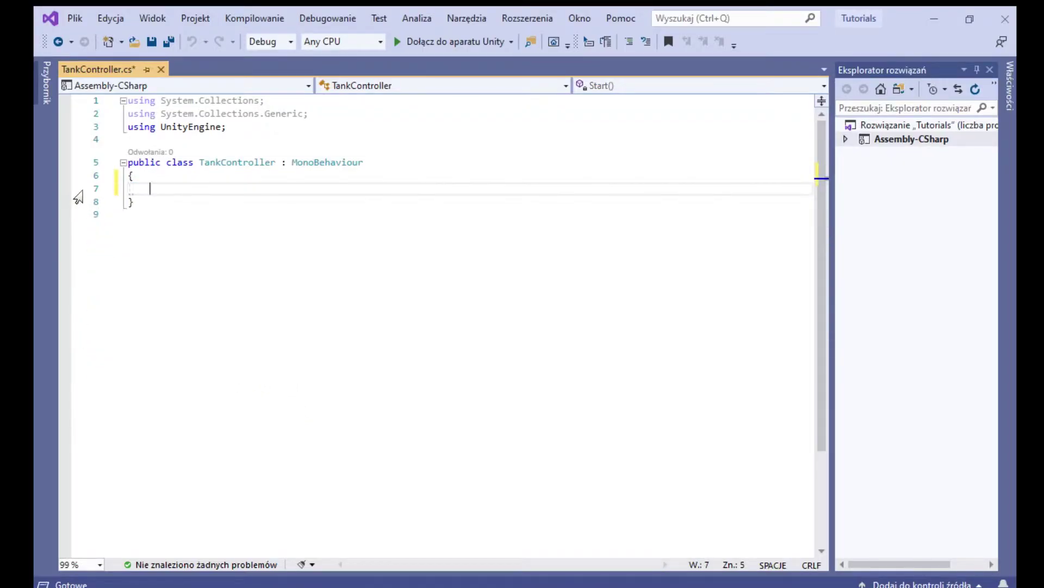
{"action": "key", "text": "ctrl+v"}
{"action": "key", "text": "Up"}
{"action": "key", "text": "Up"}
{"action": "key", "text": "Up"}
{"action": "key", "text": "End"}
{"action": "key", "text": "Return"}
{"action": "type", "text": "public Transform WheelM"}
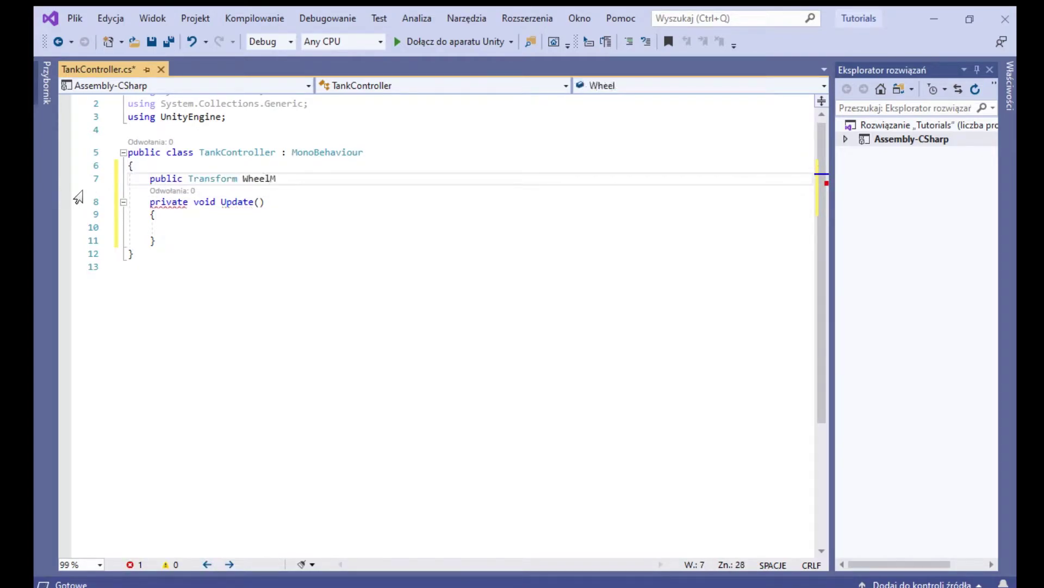
{"action": "key", "text": "ctrl+Left"}
{"action": "key", "text": "ctrl+Left"}
{"action": "key", "text": "Left"}
{"action": "type", "text": "[]"}
{"action": "key", "text": "End"}
Step: Declare a public WheelCollider[] WheelColls field
{"action": "key", "text": "Return"}
{"action": "type", "text": "pub"}
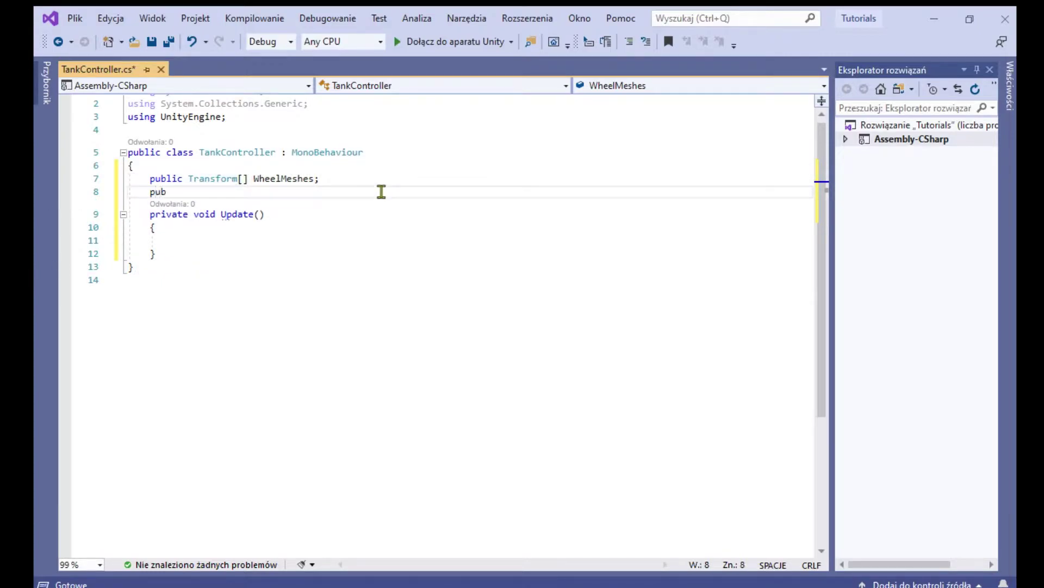
{"action": "type", "text": "lic c"}
{"action": "key", "text": "space"}
{"action": "type", "text": "WheelCo"}
{"action": "key", "text": "ctrl+Left"}
{"action": "key", "text": "ctrl+Left"}
{"action": "key", "text": "Left"}
{"action": "type", "text": "[]"}
Step: Add a for loop in Update running over wheelColls.Length
{"action": "left_click", "coordinate": [265, 247]}
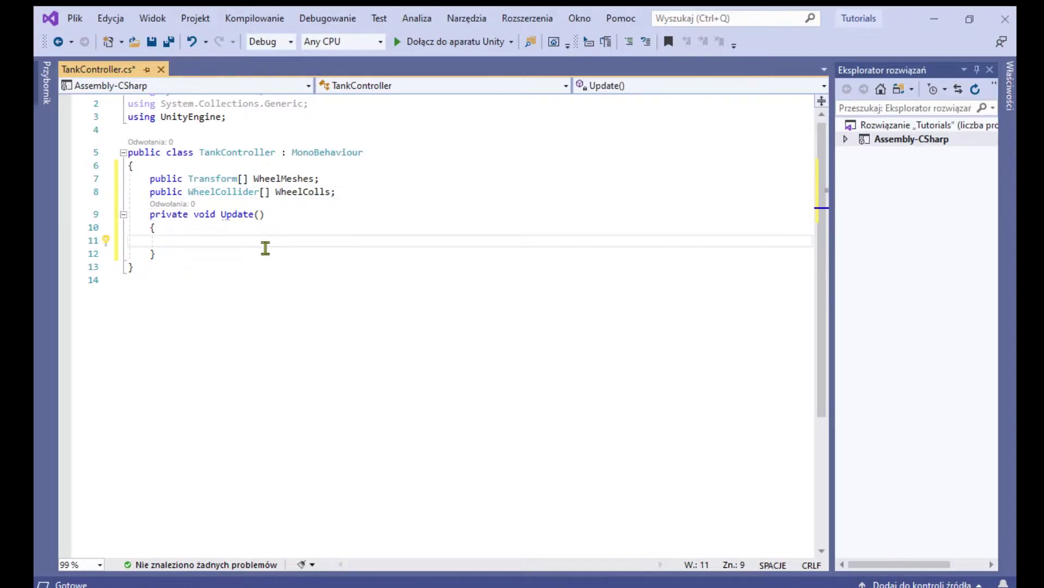
{"action": "type", "text": "for"}
{"action": "key", "text": "Tab"}
{"action": "key", "text": "Tab"}
{"action": "key", "text": "Tab"}
{"action": "type", "text": "wheelColls.Length; i++)"}
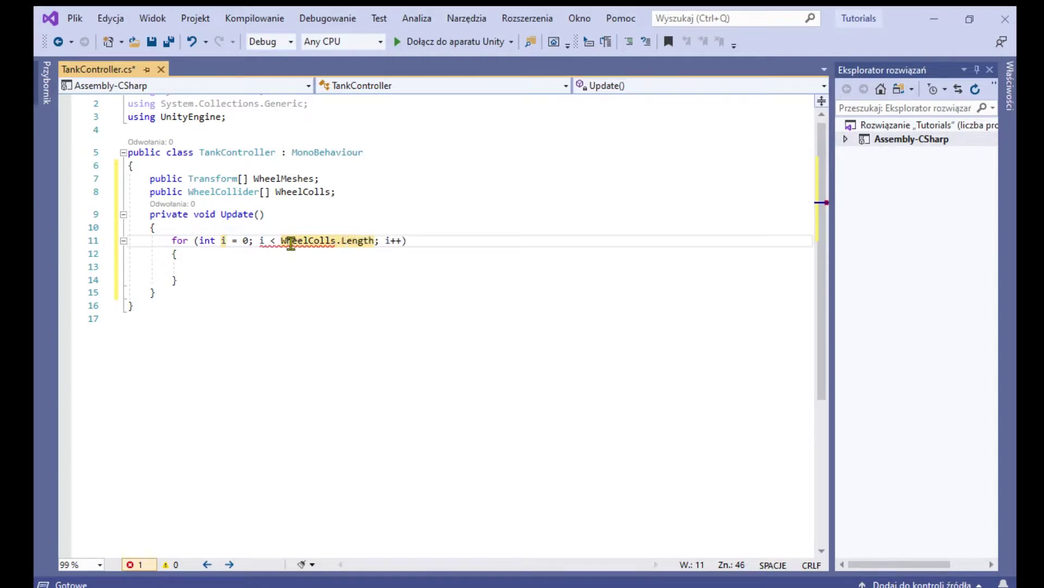
{"action": "key", "text": "Return"}
Step: Inside the loop, start a WheelColls[i].GetWorldPose( call
{"action": "type", "text": "."}
{"action": "key", "text": "BackSpace"}
{"action": "type", "text": "[i]/"}
{"action": "key", "text": "Tab"}
{"action": "key", "text": "ctrl+BackSpace"}
{"action": "type", "text": "getw"}
{"action": "key", "text": "Tab"}
{"action": "type", "text": "("}
{"action": "left_click", "coordinate": [353, 195]}
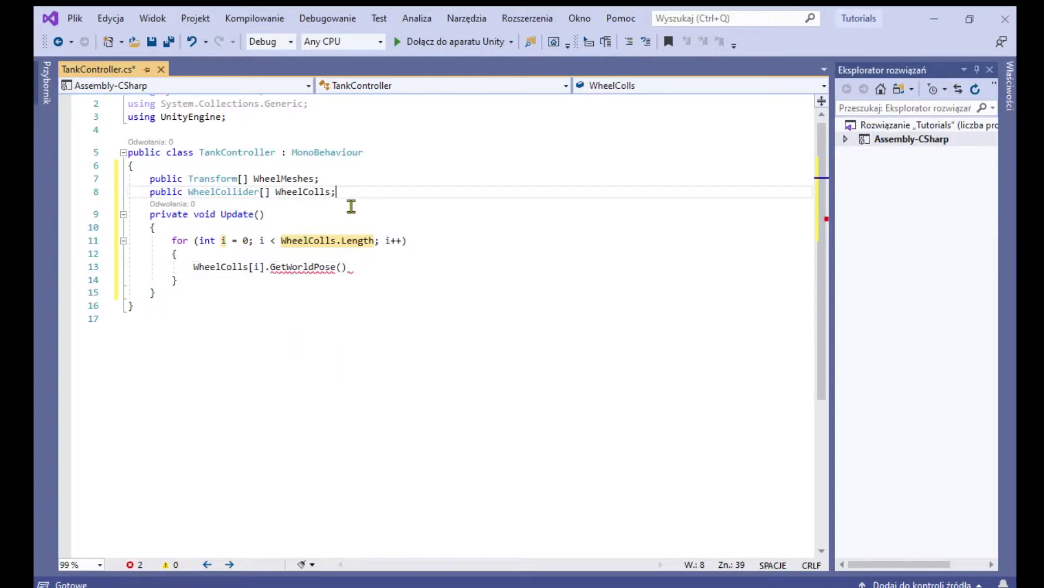
Step: Declare a Vector3 pos and a Quaternion quat field in TankController
{"action": "key", "text": "Return"}
{"action": "type", "text": "vectro"}
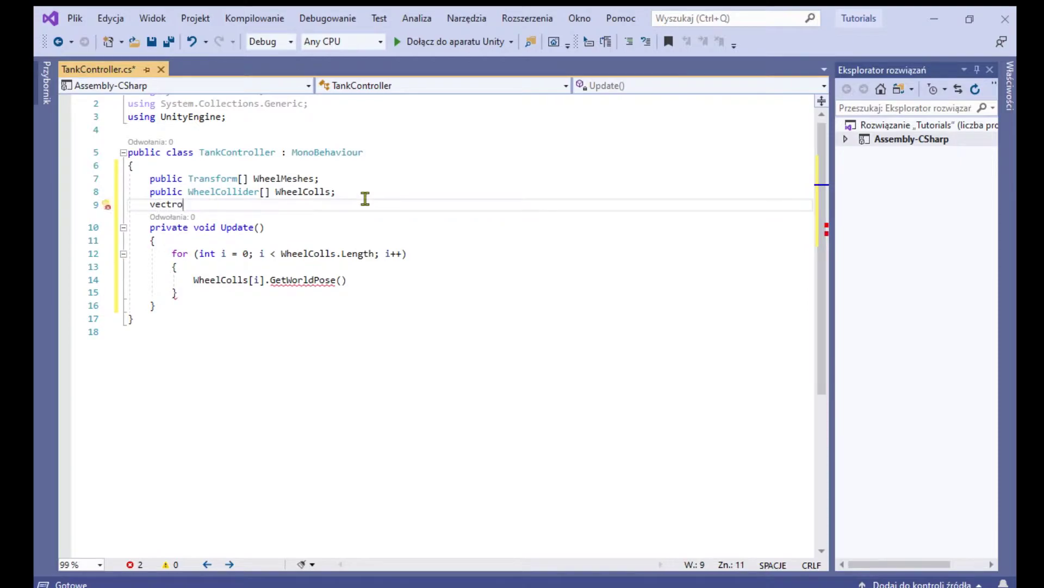
{"action": "key", "text": "Return"}
{"action": "type", "text": "quat quat;"}
Step: Finish the GetWorldPose call and copy its position and rotation into WheelMeshes[i]
{"action": "left_click", "coordinate": [355, 297]}
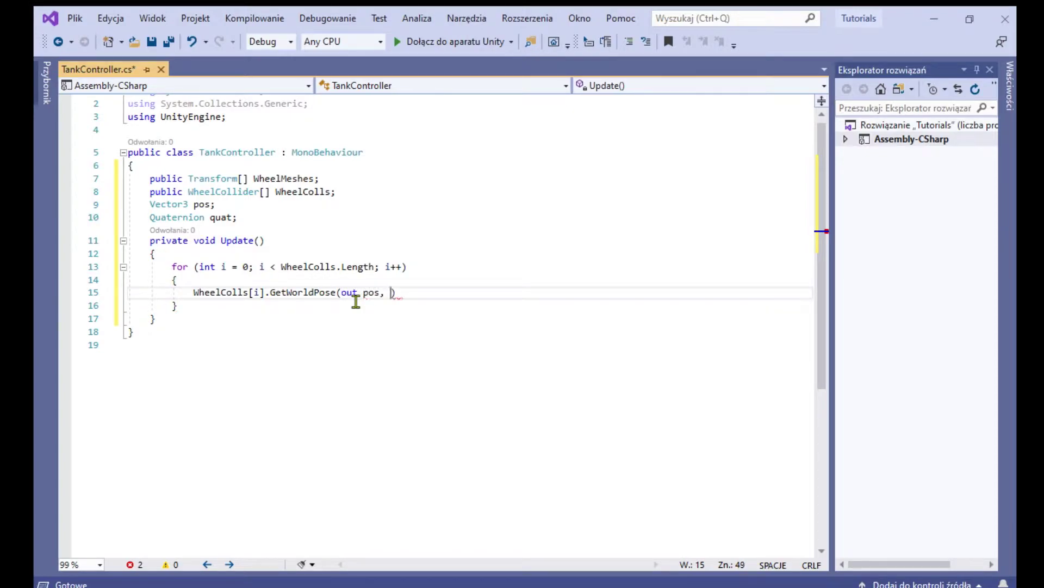
{"action": "type", "text": ");"}
{"action": "key", "text": "Return"}
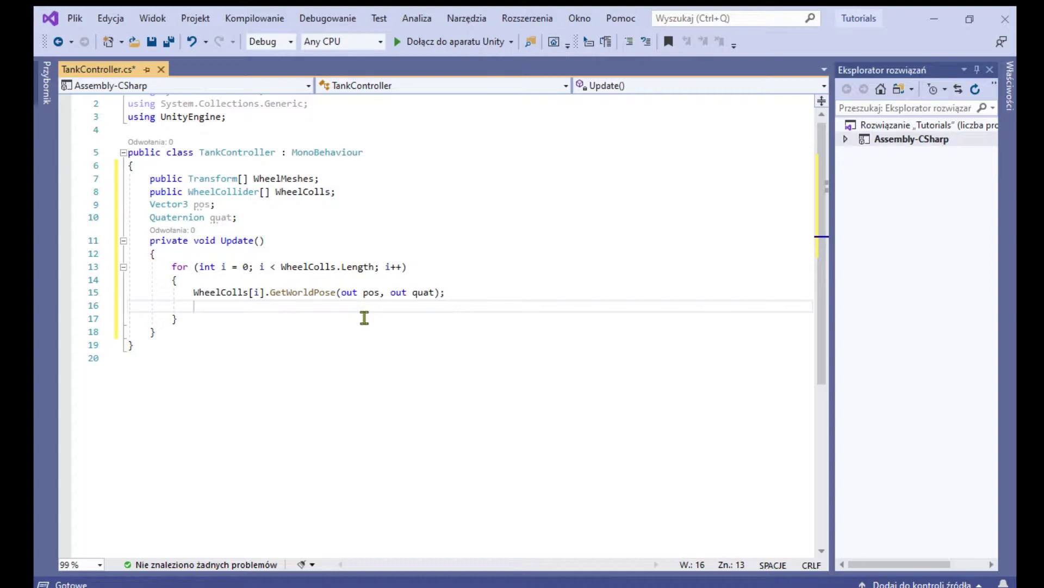
{"action": "type", "text": "wheelM"}
{"action": "key", "text": "Tab"}
{"action": "type", "text": "[i]/"}
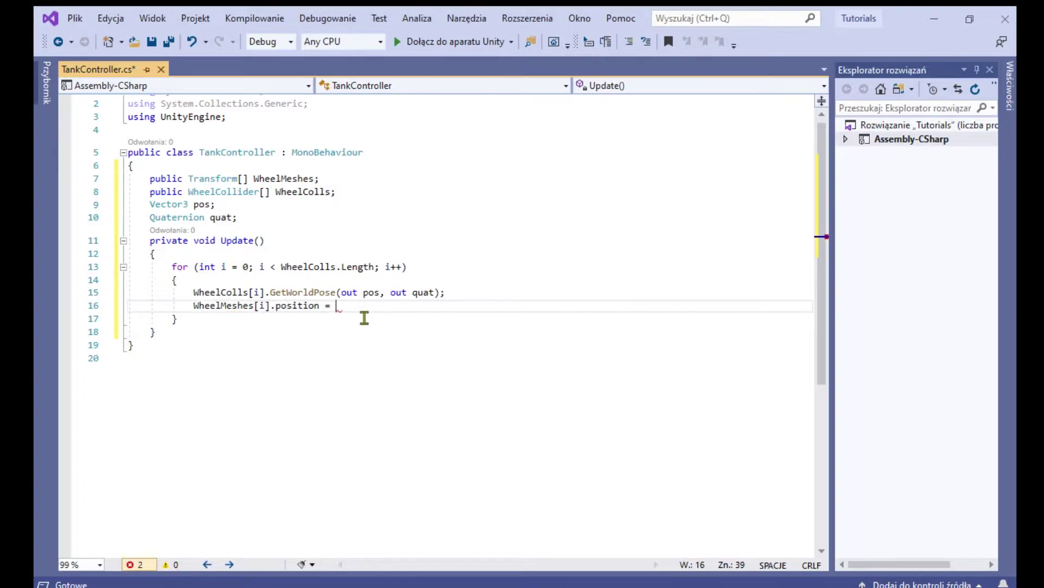
{"action": "key", "text": "Return"}
{"action": "type", "text": "wheeM"}
{"action": "key", "text": "Tab"}
{"action": "type", "text": "[i]"}
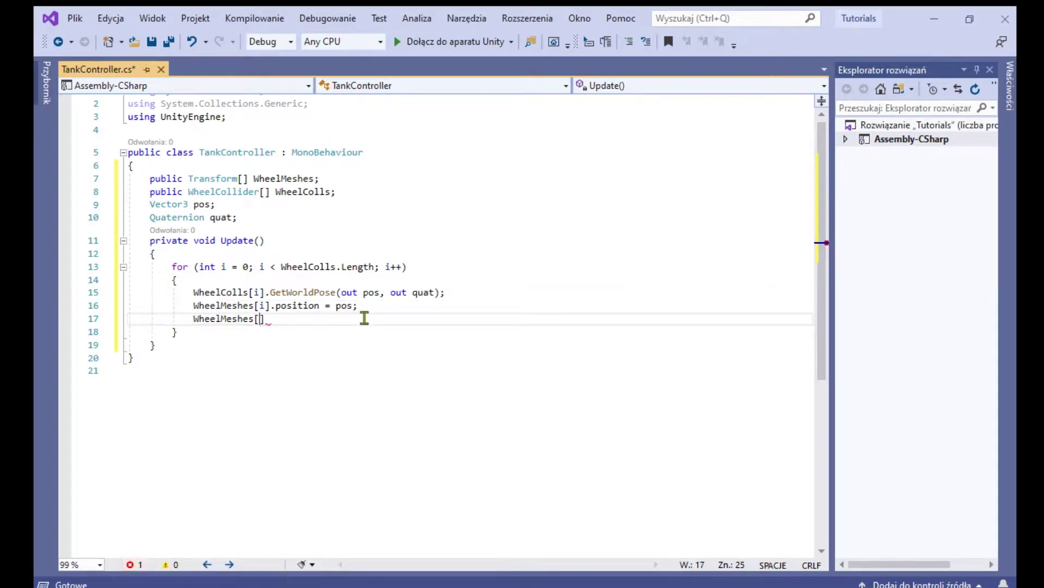
{"action": "type", "text": ".rotation ="}
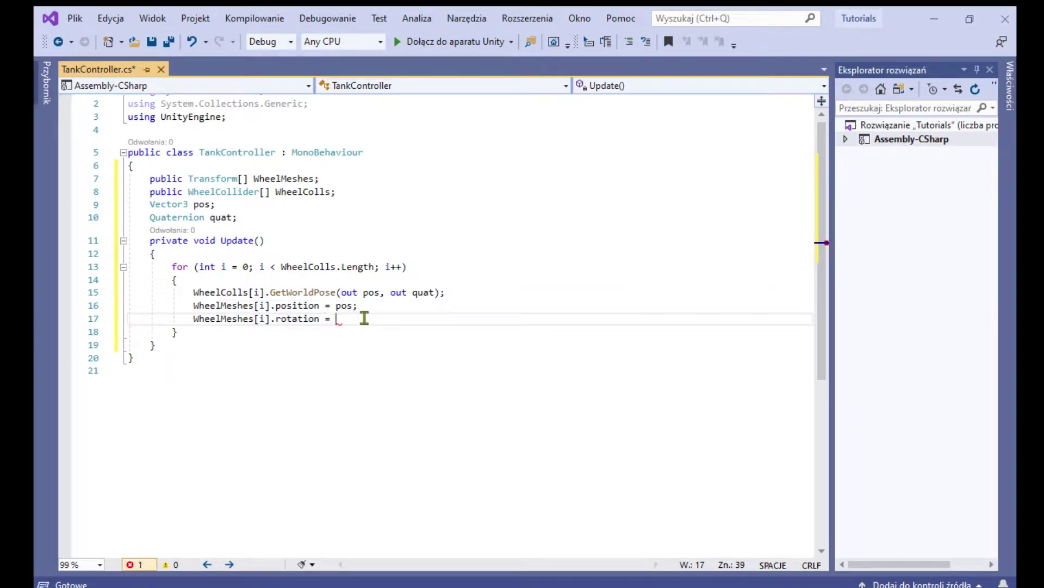
Step: Add a foreach loop over the WheelColls colliders below the for loop
{"action": "key", "text": "Down"}
{"action": "key", "text": "Return"}
{"action": "key", "text": "Return"}
{"action": "type", "text": "foreach"}
{"action": "key", "text": "Tab"}
{"action": "key", "text": "Tab"}
{"action": "key", "text": "Tab"}
{"action": "type", "text": "wheelcols"}
{"action": "left_click", "coordinate": [333, 361]}
{"action": "double_click", "coordinate": [339, 357]}
{"action": "type", "text": "wh"}
{"action": "key", "text": "Tab"}
Step: Set each collider's motorTorque to Input.GetAxis("Vertical") times a multiplier
{"action": "left_click", "coordinate": [295, 384]}
{"action": "type", "text": "wheelcols"}
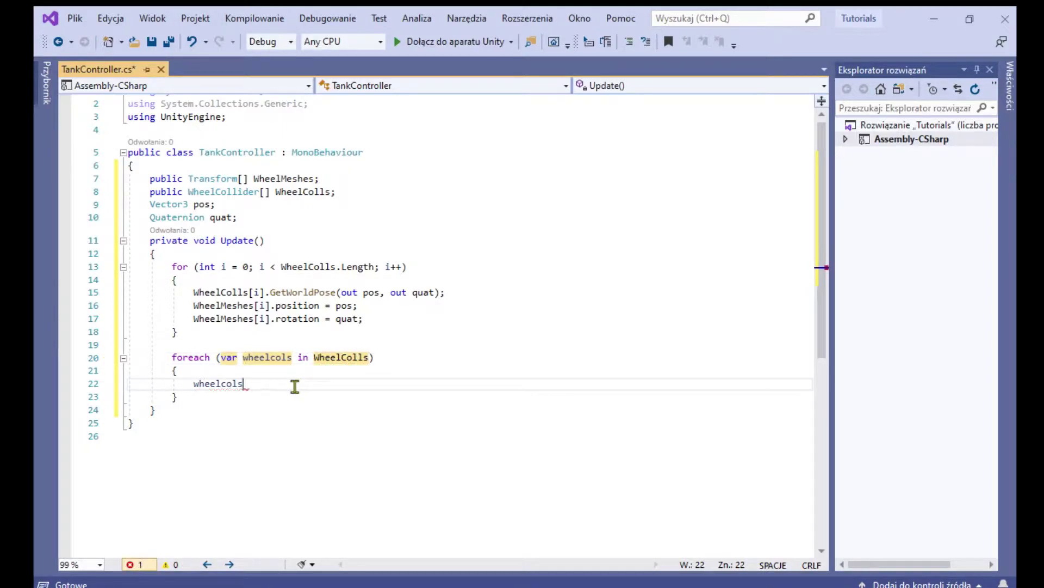
{"action": "type", "text": ".mot"}
{"action": "key", "text": "Tab"}
{"action": "type", "text": "="}
{"action": "key", "text": "Tab"}
{"action": "type", "text": "(:"}
{"action": "type", "text": "\"Vertical"}
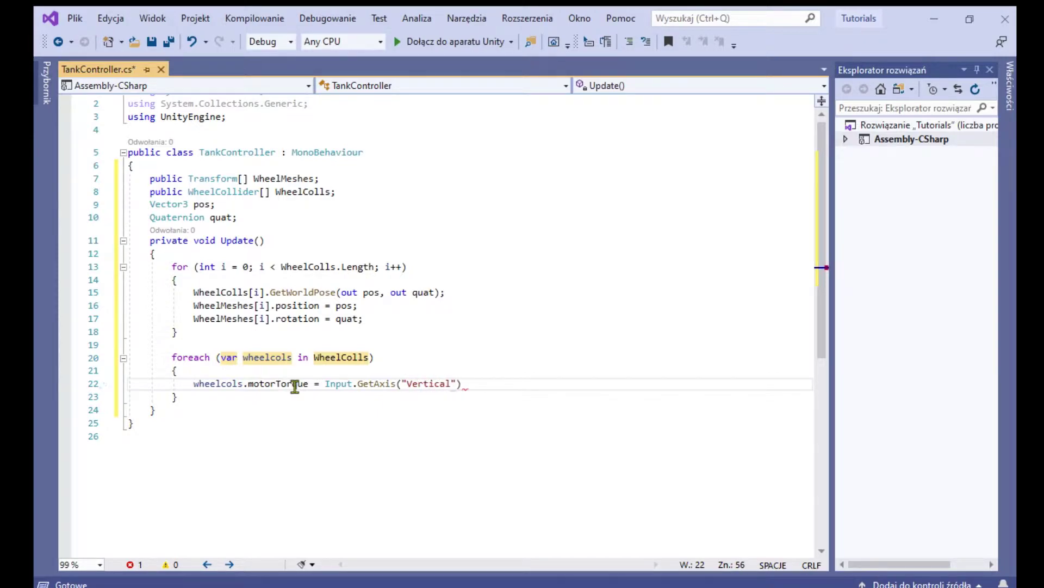
{"action": "type", "text": ") *"}
Step: Add a public float Force field at the end of the field list
{"action": "left_click", "coordinate": [286, 224]}
{"action": "key", "text": "Return"}
{"action": "type", "text": "float "}
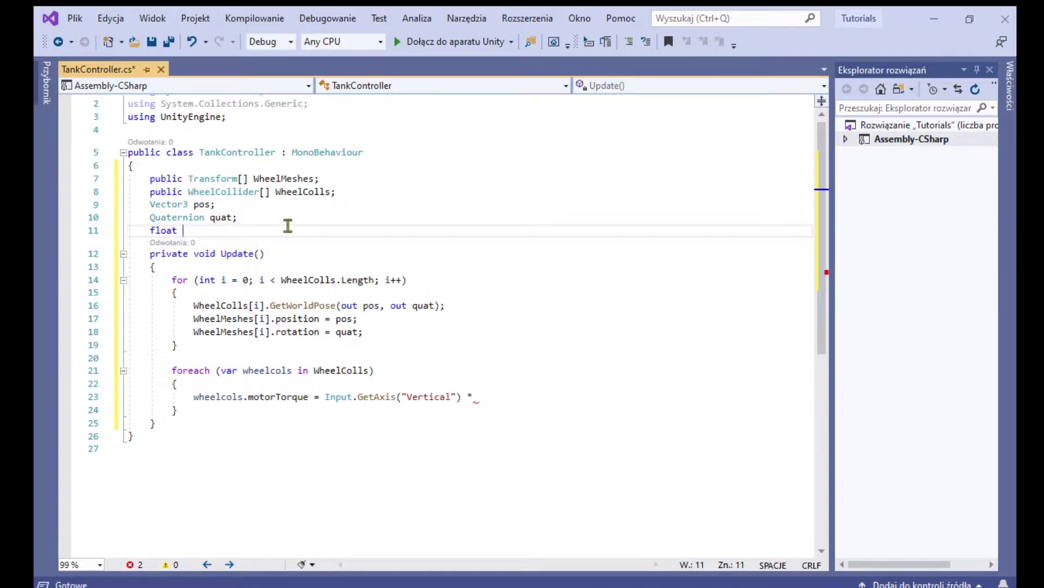
{"action": "type", "text": "Force;"}
{"action": "key", "text": "Home"}
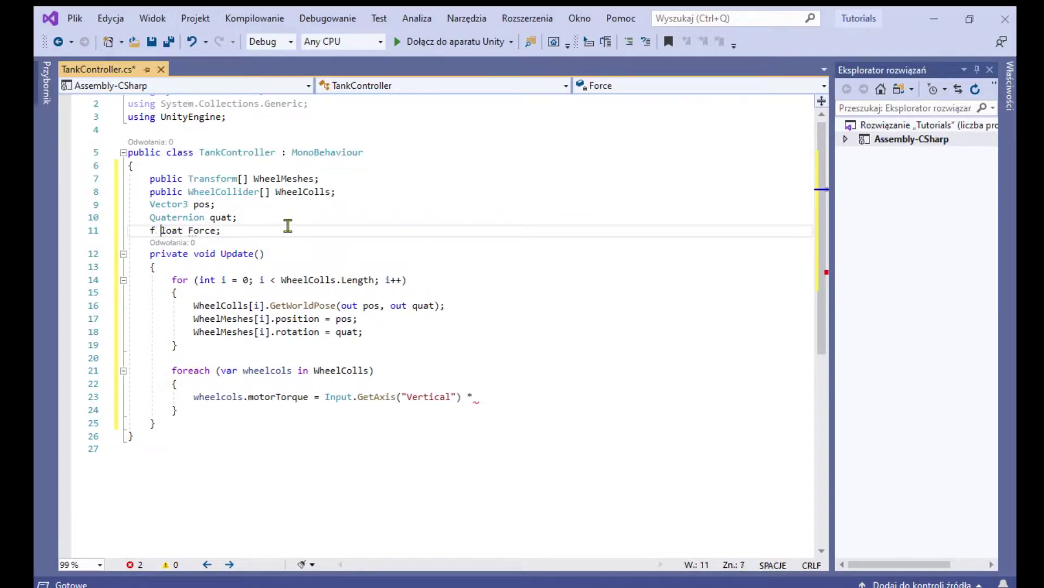
{"action": "type", "text": "public"}
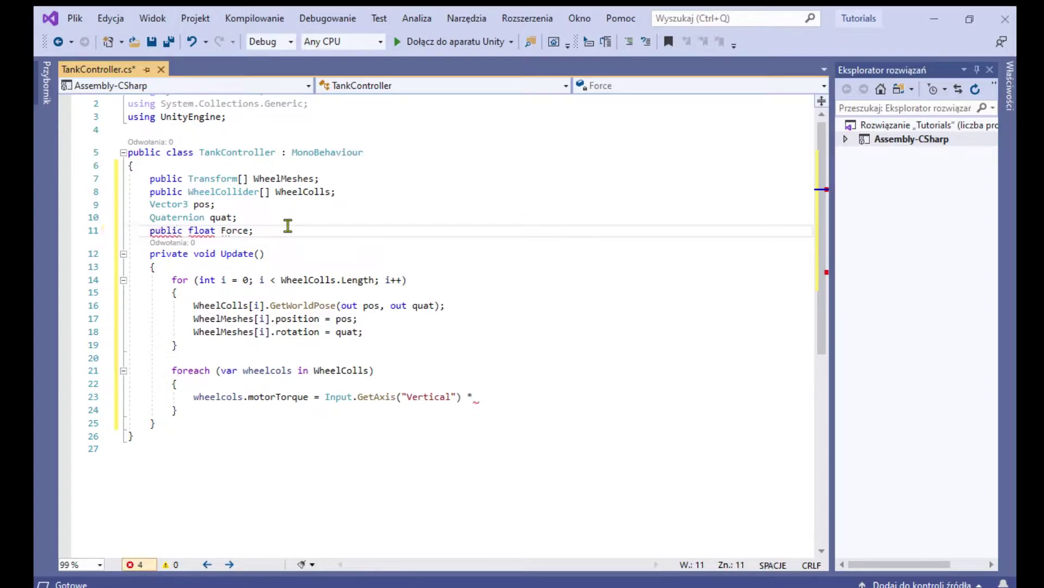
Step: Complete the torque expression with Force * Time.deltaTime
{"action": "left_click", "coordinate": [524, 397]}
{"action": "type", "text": "Force * t"}
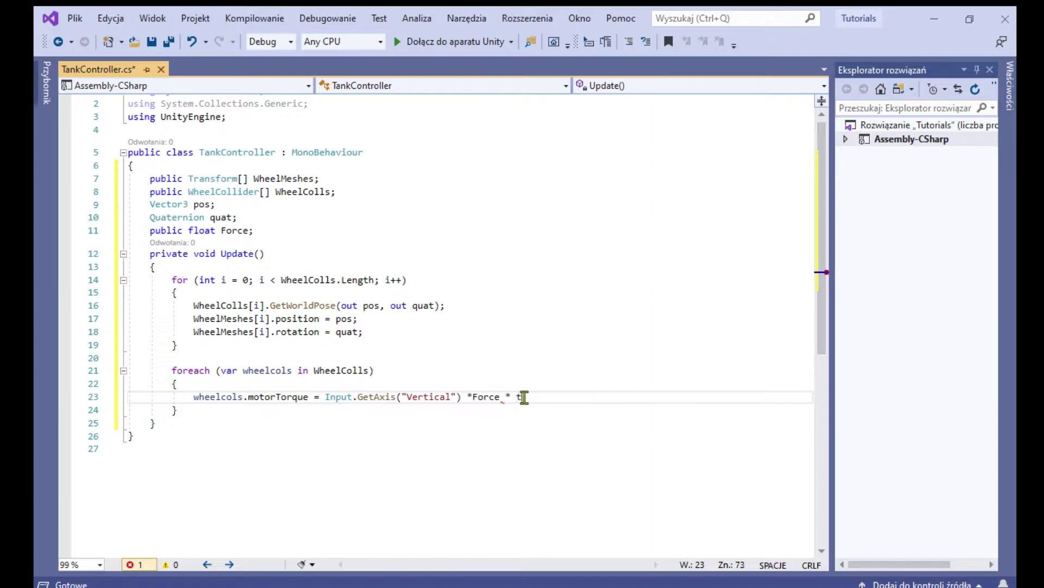
{"action": "type", "text": "ime.deltaTime;"}
{"action": "left_click", "coordinate": [678, 410]}
{"action": "key", "text": "Return"}
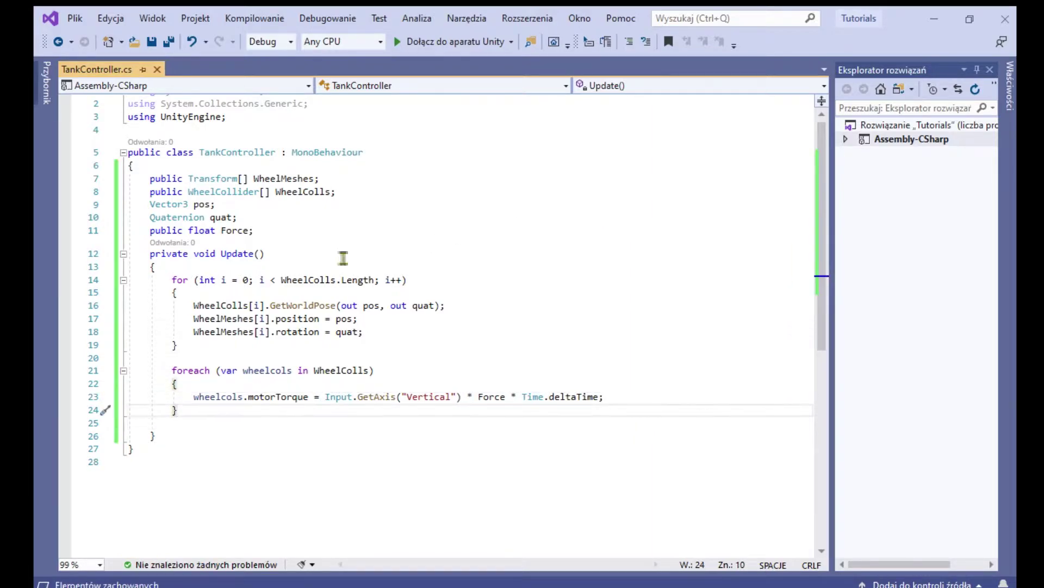
Step: Add a rotation variable to the Vector3 pos declaration
{"action": "left_click", "coordinate": [211, 204]}
{"action": "type", "text": ","}
{"action": "key", "text": "BackSpace"}
{"action": "key", "text": "BackSpace"}
{"action": "type", "text": "rota"}
{"action": "key", "text": "BackSpace"}
{"action": "key", "text": "BackSpace"}
{"action": "key", "text": "BackSpace"}
Step: Add a Start method that stores transform.eulerAngles in rotation
{"action": "left_click", "coordinate": [461, 273]}
{"action": "left_click", "coordinate": [313, 243]}
{"action": "key", "text": "Return"}
{"action": "type", "text": "start"}
{"action": "key", "text": "Return"}
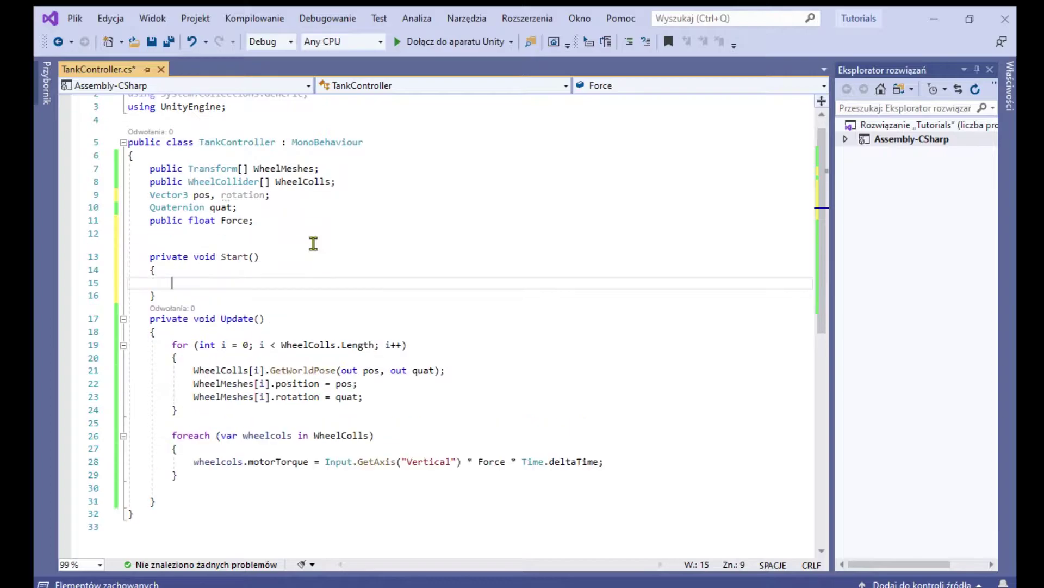
{"action": "type", "text": "rotation = tr"}
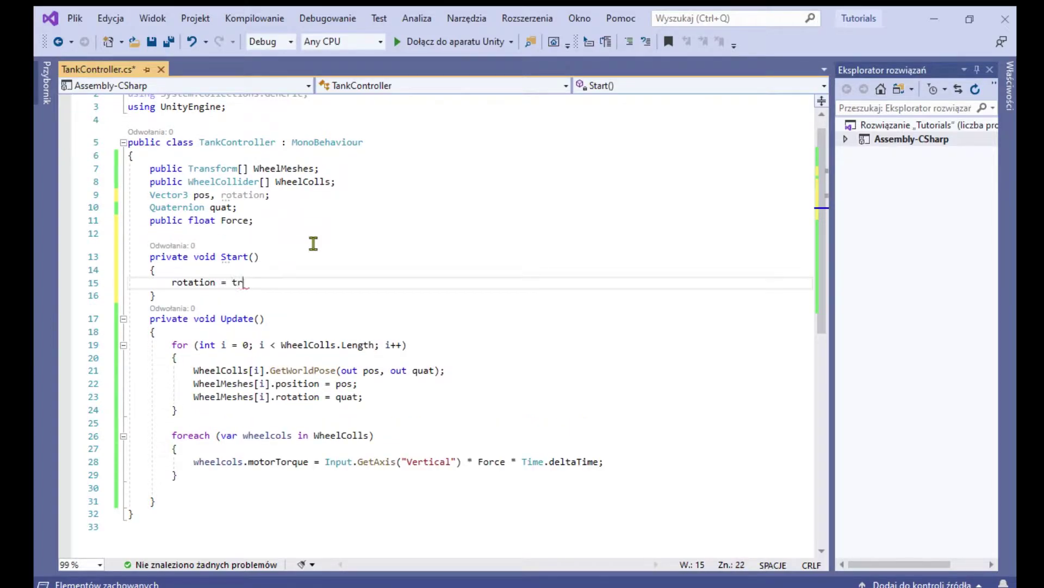
{"action": "type", "text": "ansform.eu"}
{"action": "key", "text": "Tab"}
{"action": "type", "text": ";"}
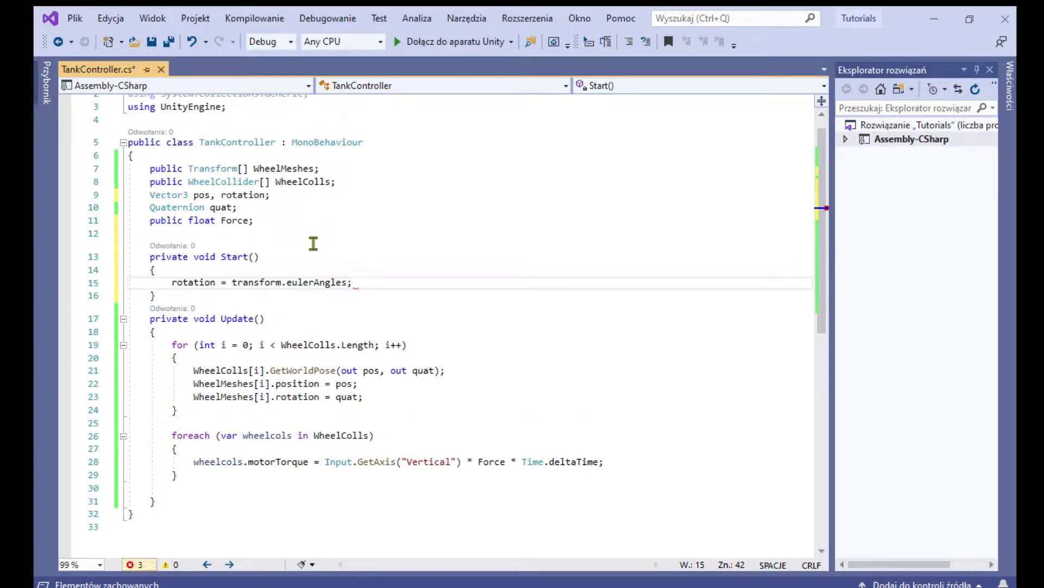
Step: Apply transform.eulerAngles = rotation at the top of Update
{"action": "left_click", "coordinate": [322, 321]}
{"action": "key", "text": "Return"}
{"action": "key", "text": "Return"}
{"action": "key", "text": "ctrl+z"}
{"action": "left_click", "coordinate": [327, 332]}
{"action": "key", "text": "Return"}
{"action": "key", "text": "Return"}
{"action": "key", "text": "Up"}
{"action": "type", "text": "transform.e"}
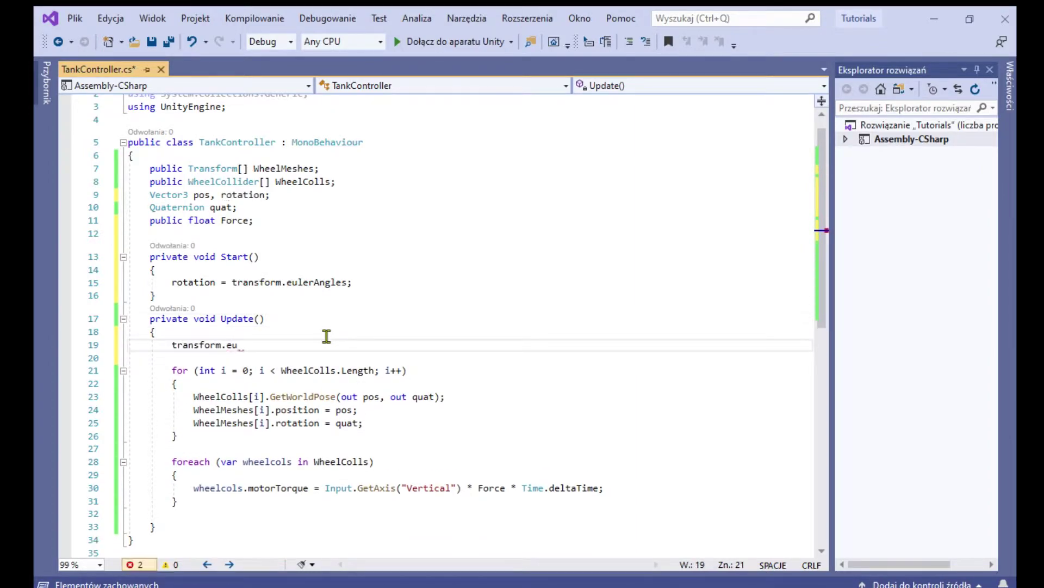
{"action": "type", "text": "ulerAngles = rotation;"}
Step: Add rotation.y += Input.GetAxis("Horizontal") * RotSpeed with a public RotSpeed field, and save
{"action": "scroll", "coordinate": [326, 343], "scroll_direction": "down", "scroll_amount": 3}
{"action": "left_click", "coordinate": [327, 383]}
{"action": "key", "text": "Return"}
{"action": "key", "text": "Return"}
{"action": "type", "text": "t"}
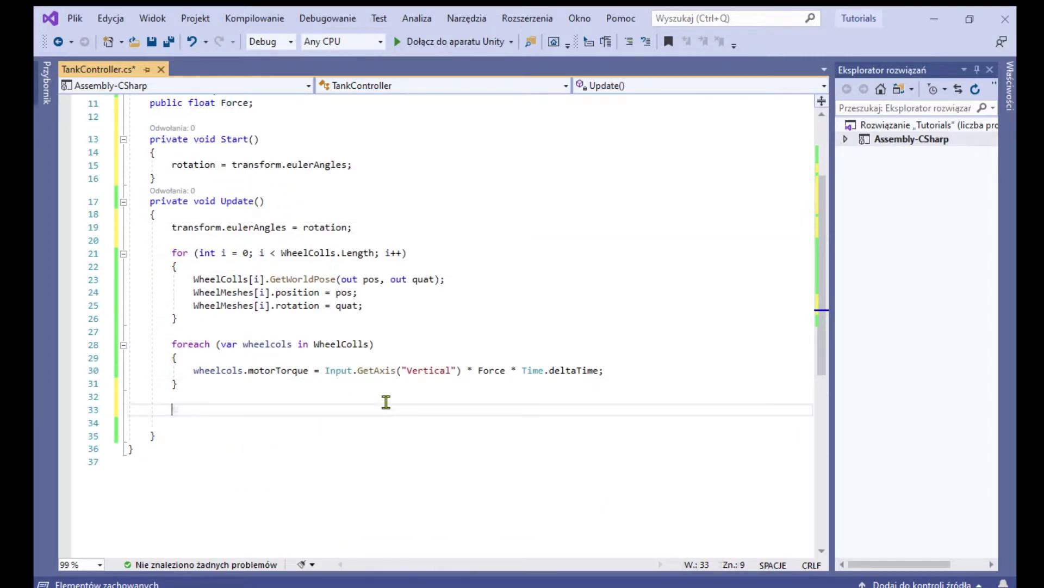
{"action": "type", "text": "ation.y += Input"}
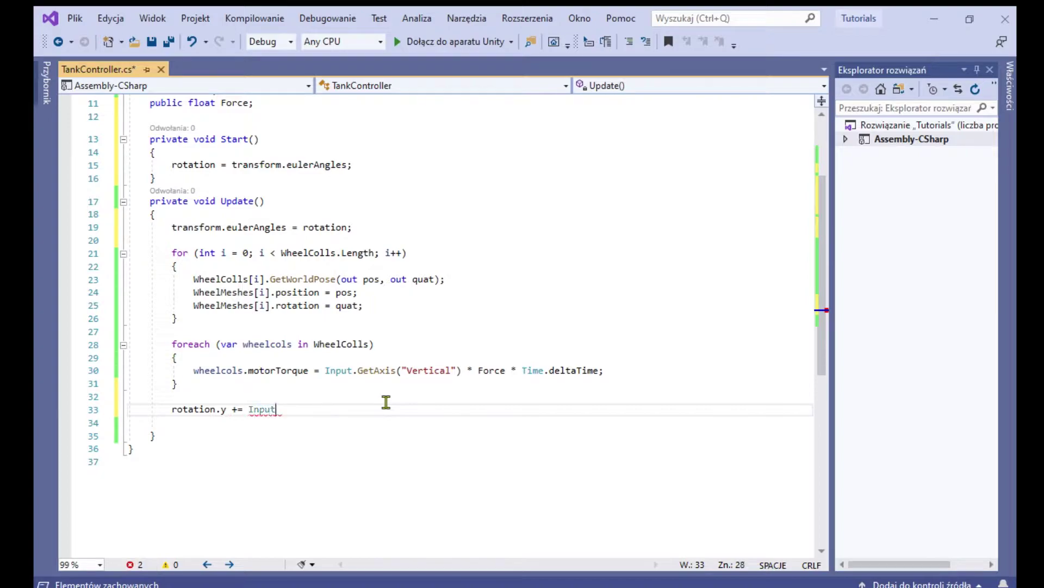
{"action": "type", "text": ".GetAxis(\"Horizo"}
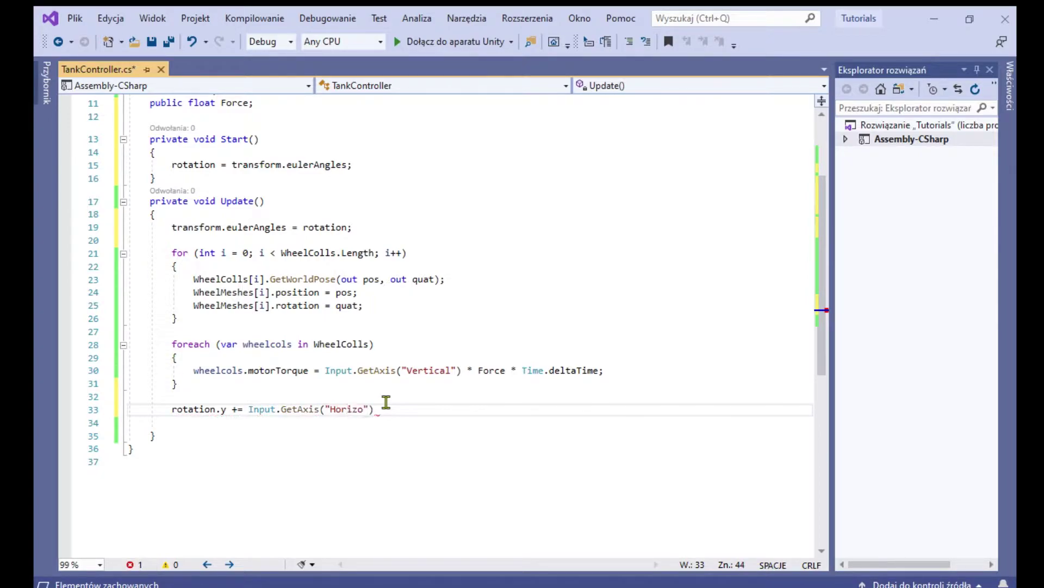
{"action": "type", "text": ");"}
{"action": "scroll", "coordinate": [382, 185], "scroll_direction": "up", "scroll_amount": 2}
{"action": "left_click", "coordinate": [330, 184]}
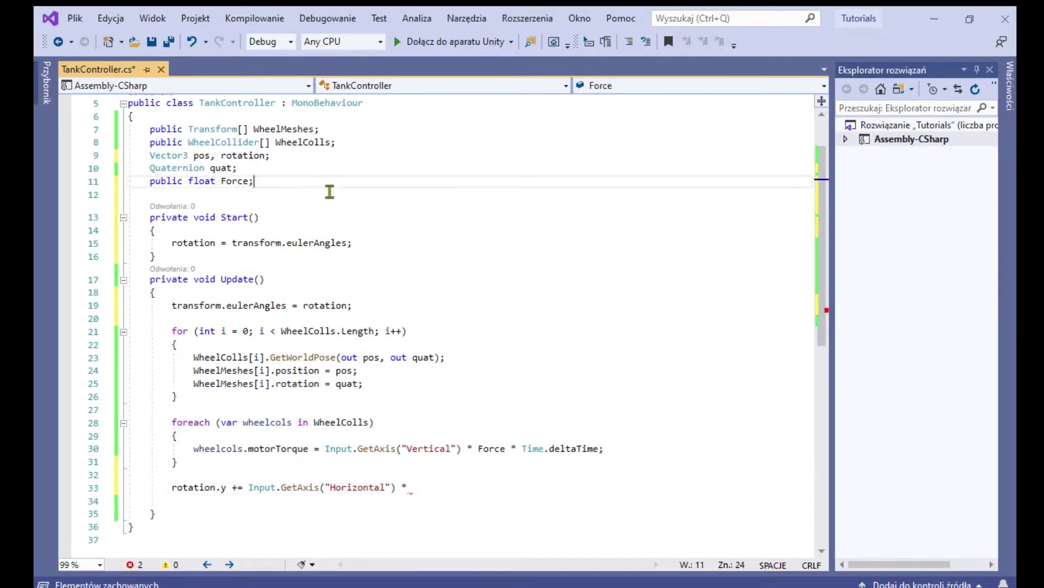
{"action": "key", "text": "Tab"}
{"action": "type", "text": ", Rot Speed"}
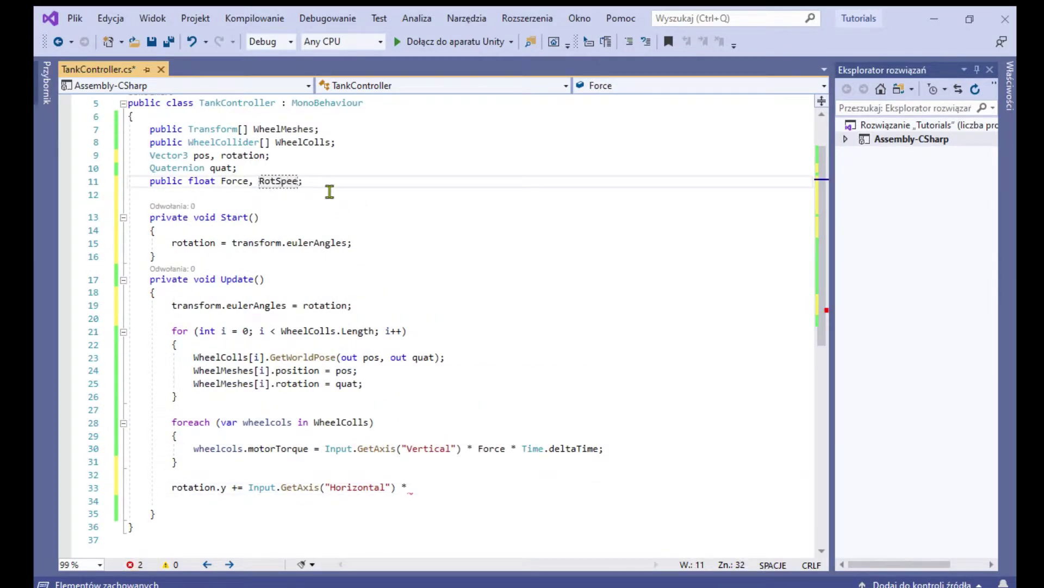
{"action": "left_click", "coordinate": [445, 493]}
{"action": "type", "text": "RotSpeed;"}
{"action": "key", "text": "ctrl+s"}
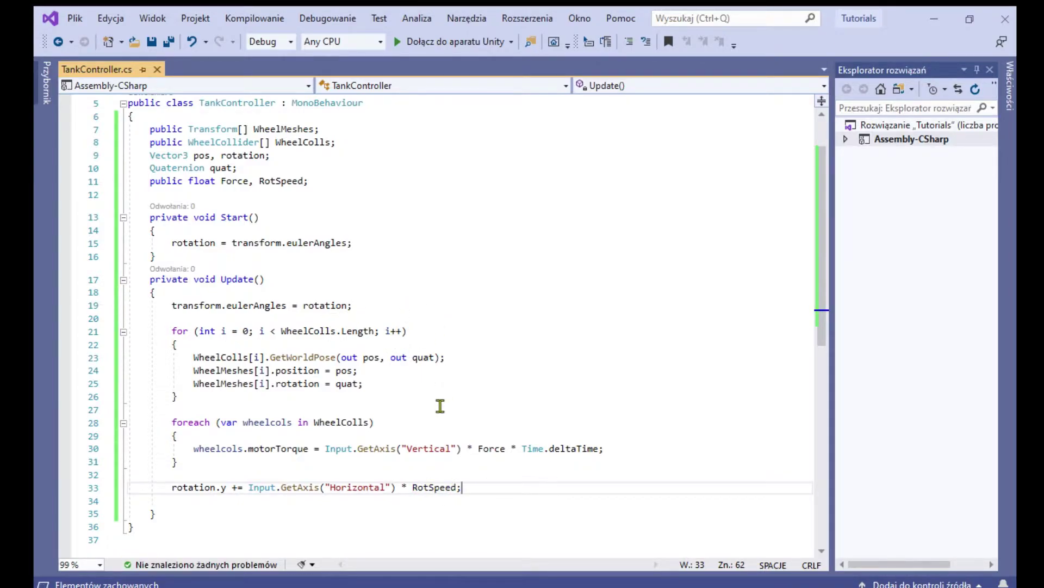
Step: Multiply the motor torque by -1 and save the script
{"action": "scroll", "coordinate": [463, 410], "scroll_direction": "down", "scroll_amount": 1}
{"action": "left_click", "coordinate": [600, 412]}
{"action": "type", "text": "*"}
{"action": "key", "text": "ctrl+s"}
{"action": "scroll", "coordinate": [451, 409], "scroll_direction": "down", "scroll_amount": 1}
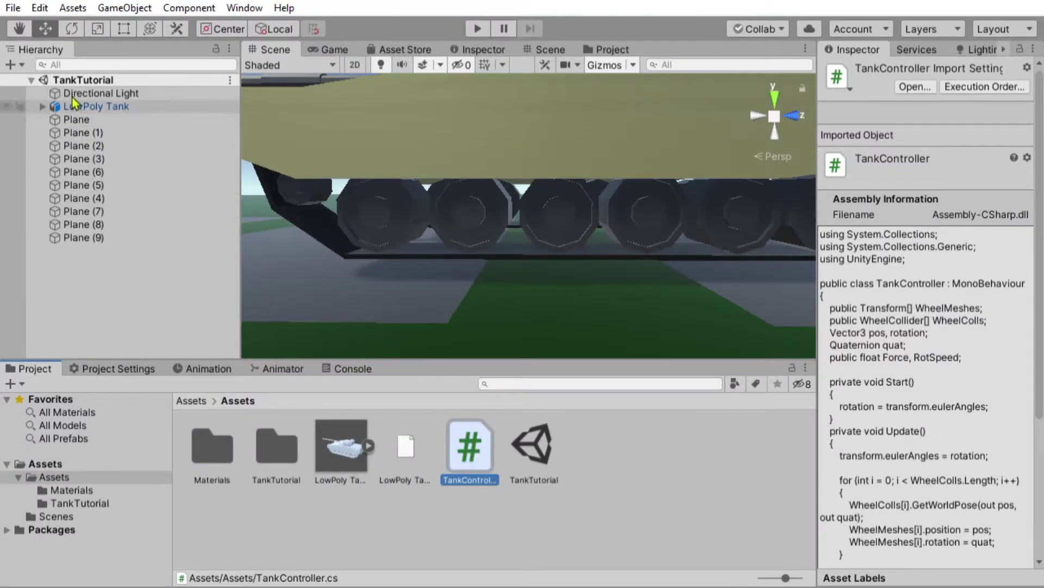
{"action": "left_click", "coordinate": [96, 106]}
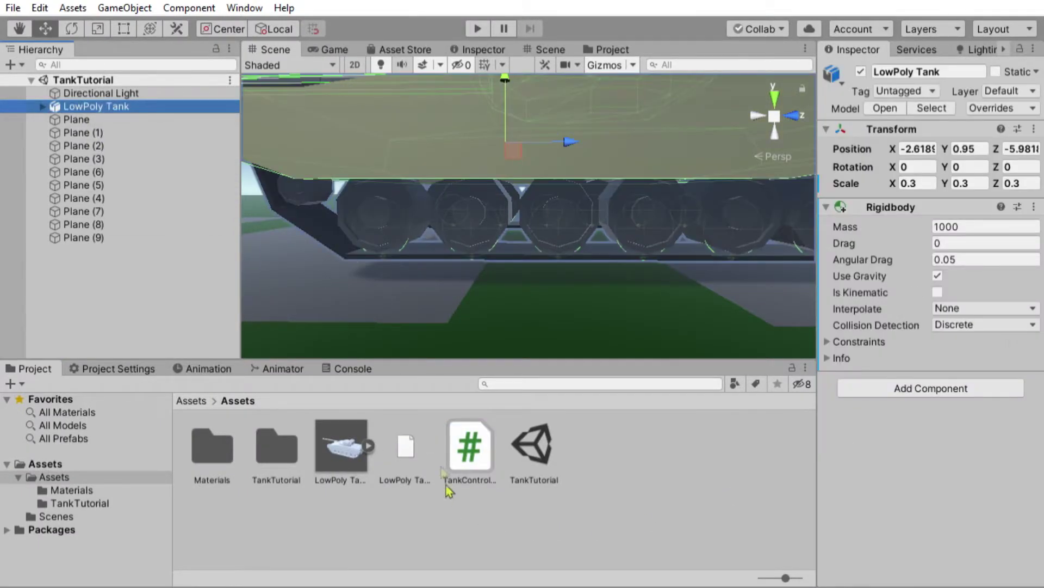
Step: Attach the TankController script to the LowPoly Tank and expand its child parts
{"action": "left_click_drag", "start_coordinate": [469, 446], "coordinate": [893, 461]}
{"action": "left_click", "coordinate": [42, 106]}
{"action": "scroll", "coordinate": [104, 169], "scroll_direction": "down", "scroll_amount": 5}
{"action": "scroll", "coordinate": [120, 121], "scroll_direction": "up", "scroll_amount": 2}
Step: Assign Cylinder.002–Cylinder.015, excluding .008 and .009, to Wheel Meshes
{"action": "left_click", "coordinate": [105, 135]}
{"action": "left_click", "coordinate": [119, 302], "text": "shift"}
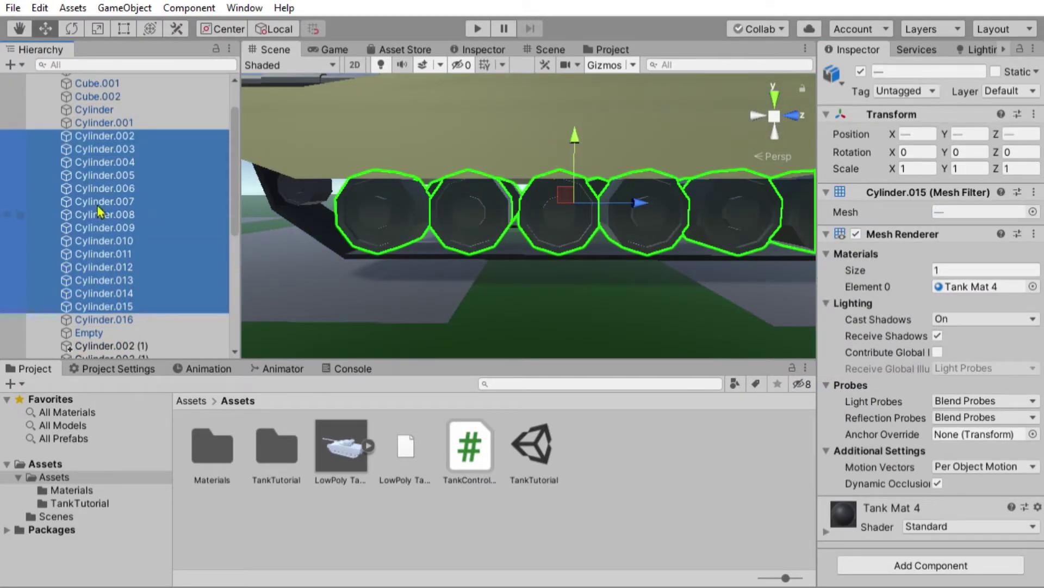
{"action": "left_click", "coordinate": [104, 214], "text": "ctrl"}
{"action": "left_click", "coordinate": [104, 227], "text": "ctrl"}
{"action": "scroll", "coordinate": [95, 190], "scroll_direction": "up", "scroll_amount": 2}
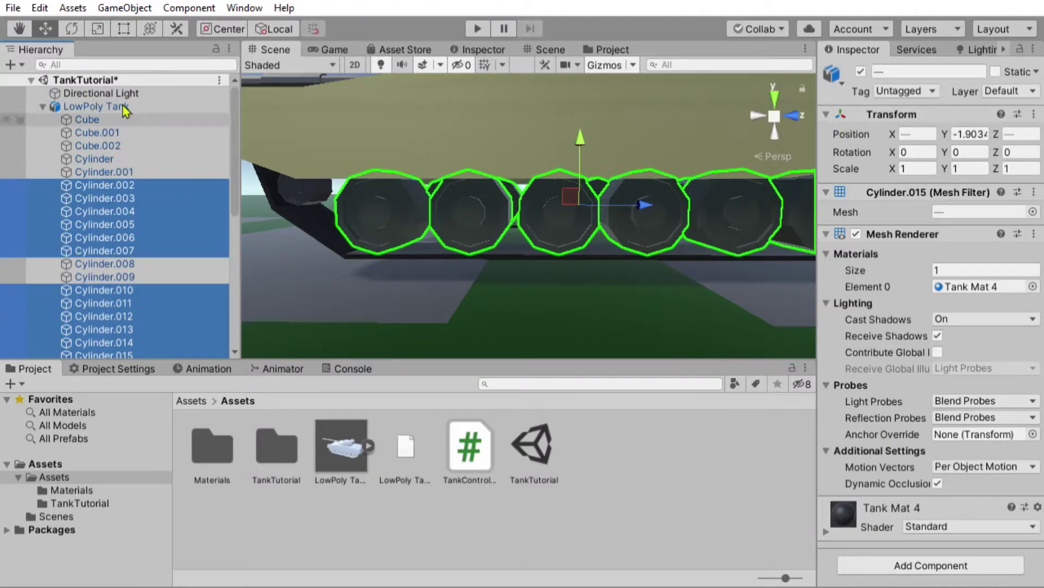
{"action": "left_click", "coordinate": [96, 106]}
{"action": "scroll", "coordinate": [136, 161], "scroll_direction": "down", "scroll_amount": 3}
{"action": "left_click", "coordinate": [104, 87]}
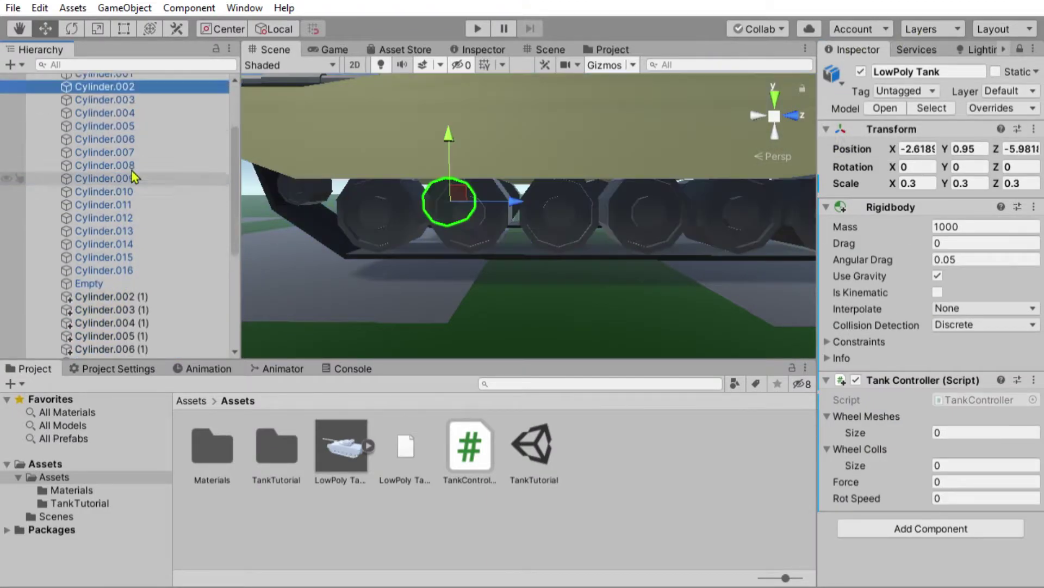
{"action": "left_click", "coordinate": [104, 256], "text": "shift"}
{"action": "left_click", "coordinate": [117, 179], "text": "ctrl"}
{"action": "left_click", "coordinate": [116, 165], "text": "ctrl"}
{"action": "left_click_drag", "start_coordinate": [117, 158], "coordinate": [906, 405]}
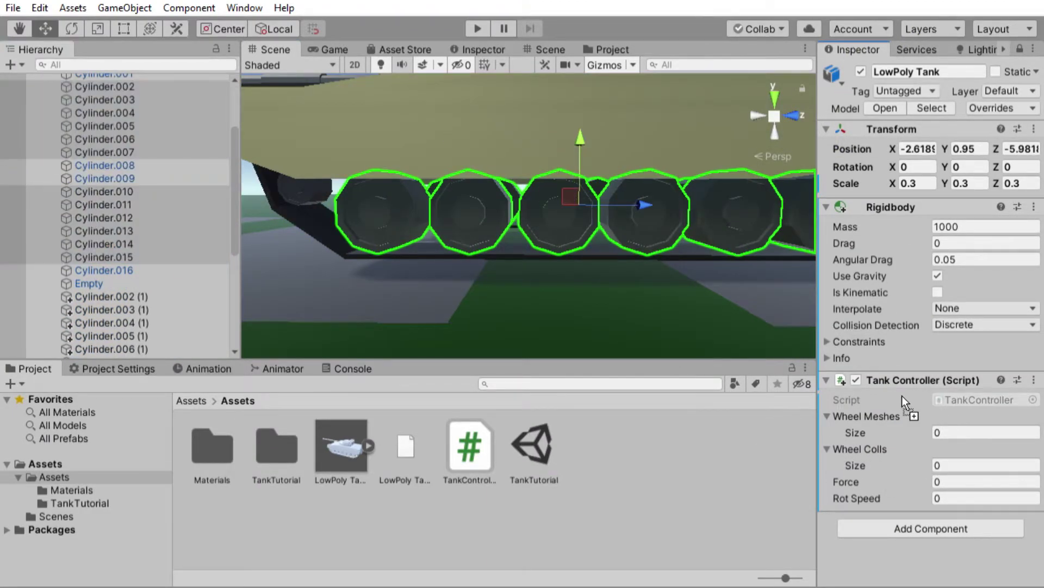
Step: Assign the 12 collider cylinders to the Wheel Colls list
{"action": "scroll", "coordinate": [906, 405], "scroll_direction": "down", "scroll_amount": 3}
{"action": "left_click", "coordinate": [850, 255]}
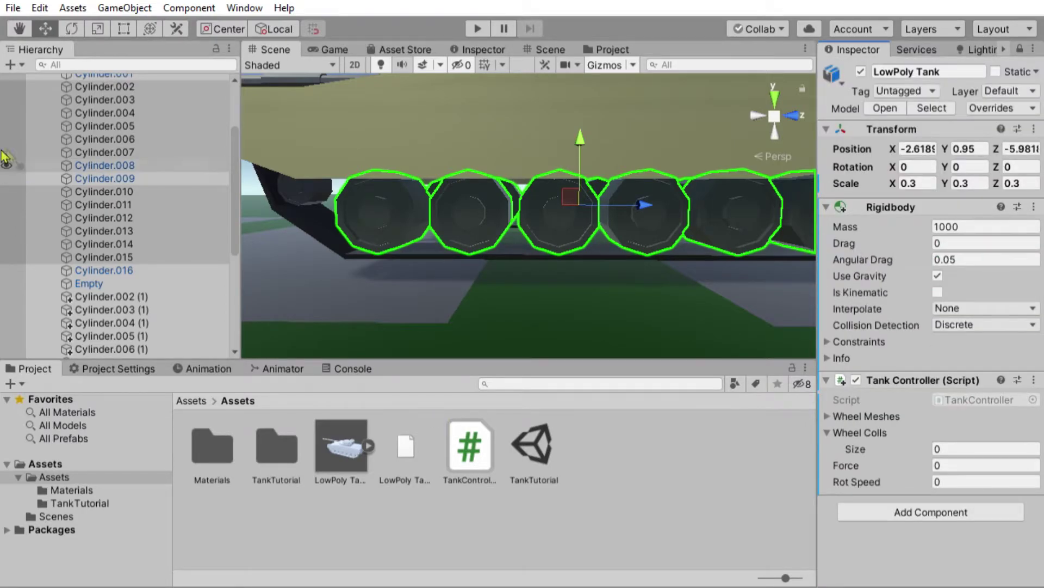
{"action": "scroll", "coordinate": [109, 217], "scroll_direction": "down", "scroll_amount": 3}
{"action": "left_click", "coordinate": [111, 197]}
{"action": "left_click", "coordinate": [111, 343], "text": "shift"}
{"action": "mouse_move", "coordinate": [112, 315]}
{"action": "left_mouse_down"}
{"action": "mouse_move", "coordinate": [910, 436]}
{"action": "mouse_move", "coordinate": [892, 429]}
{"action": "left_mouse_up"}
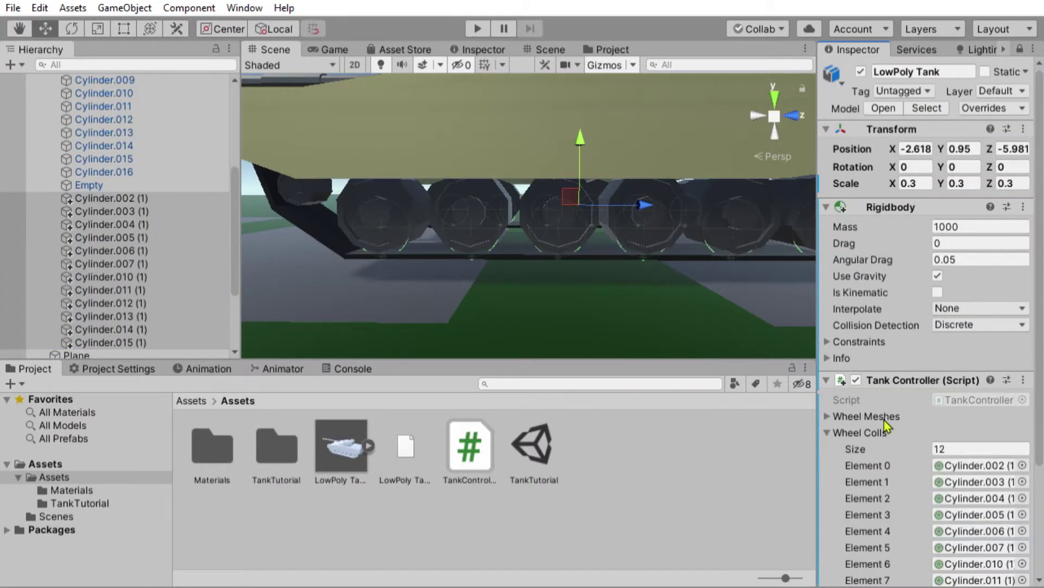
Step: Set Force to 1200 and Rot Speed to 0.35, then save the scene
{"action": "scroll", "coordinate": [870, 144], "scroll_direction": "down", "scroll_amount": 3}
{"action": "left_click", "coordinate": [974, 520]}
{"action": "left_click", "coordinate": [964, 537]}
{"action": "left_click", "coordinate": [831, 524]}
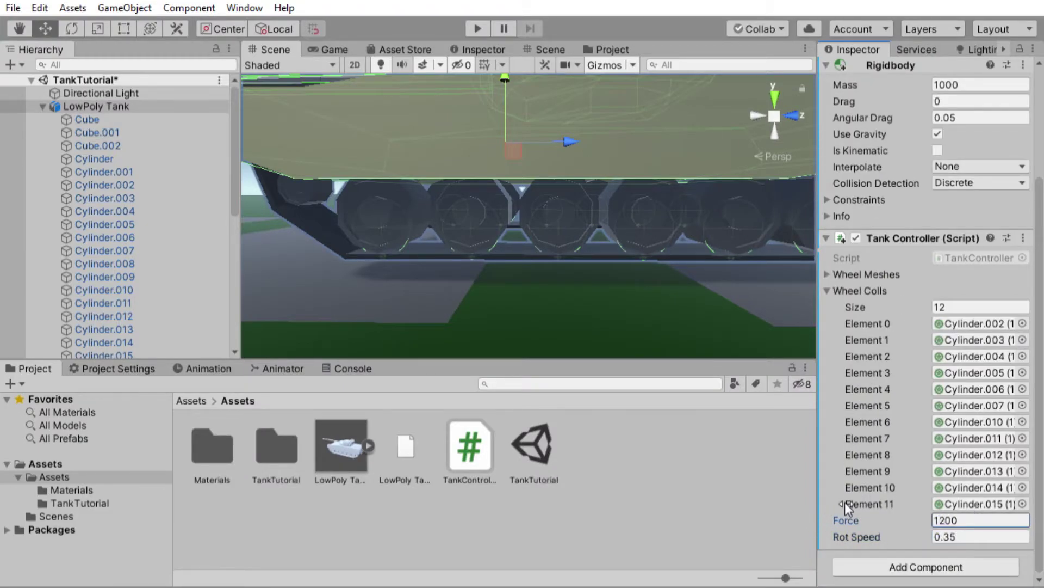
{"action": "key", "text": "ctrl+s"}
{"action": "left_click", "coordinate": [42, 106]}
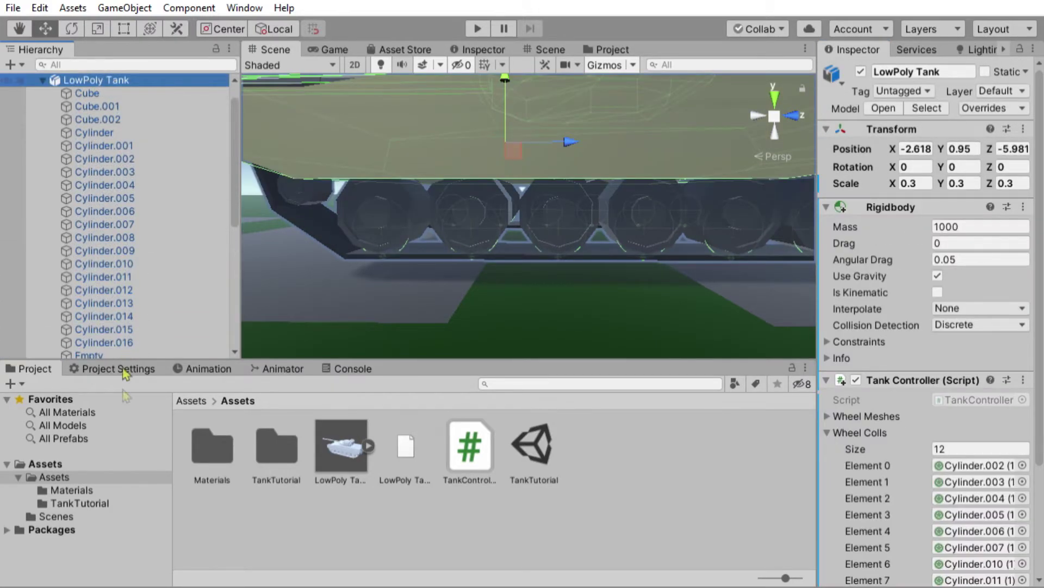
{"action": "scroll", "coordinate": [109, 280], "scroll_direction": "up", "scroll_amount": 2}
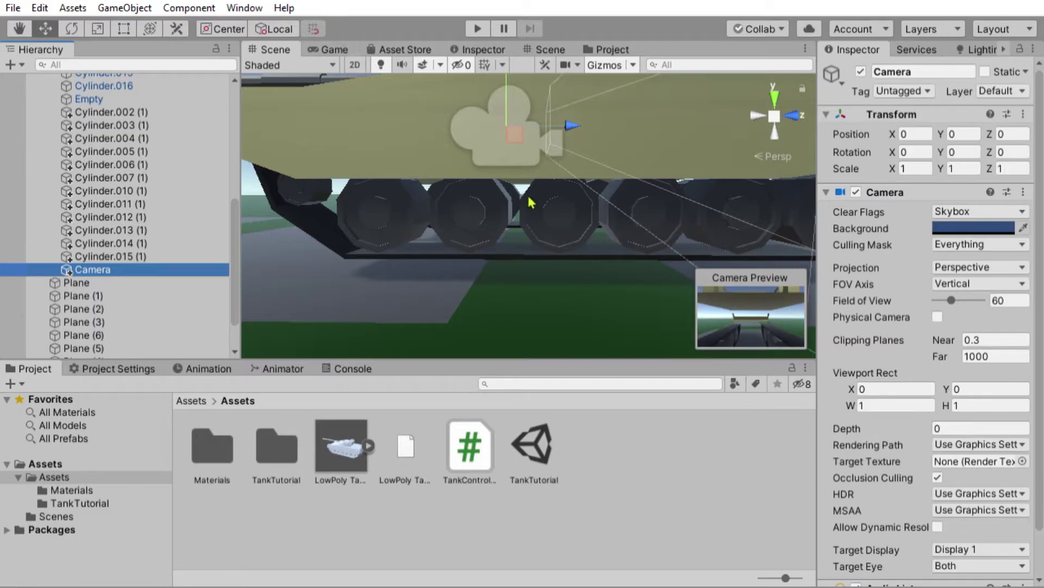
Step: Rotate the Camera to Y 180, move it to Z 12.34, dock the Game view, and play
{"action": "left_click_drag", "start_coordinate": [532, 202], "coordinate": [513, 264], "text": "alt"}
{"action": "left_click", "coordinate": [963, 152]}
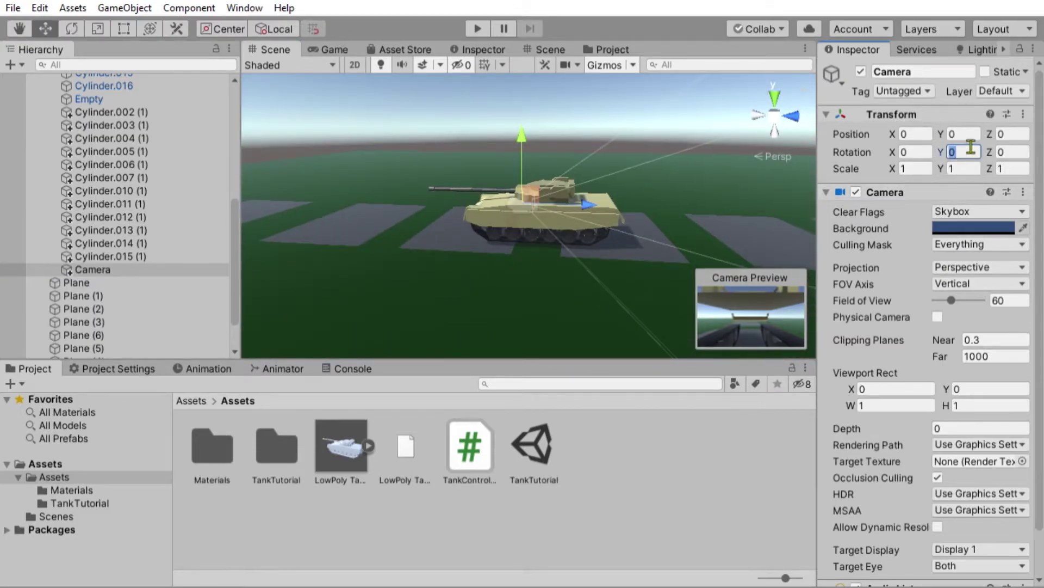
{"action": "type", "text": "180"}
{"action": "left_click_drag", "start_coordinate": [474, 198], "coordinate": [627, 186]}
{"action": "left_click_drag", "start_coordinate": [335, 49], "coordinate": [653, 231]}
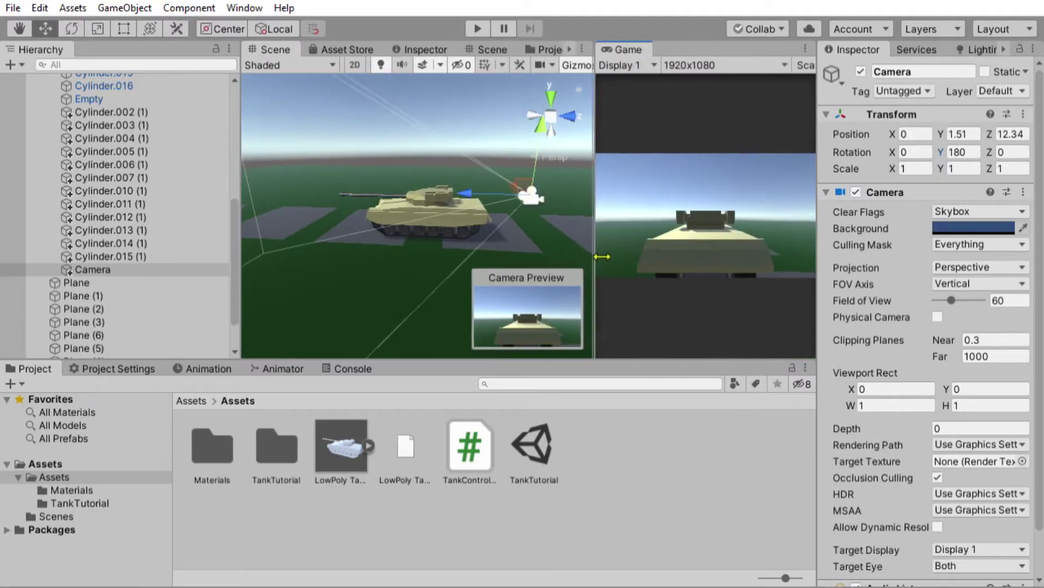
{"action": "left_click", "coordinate": [478, 28]}
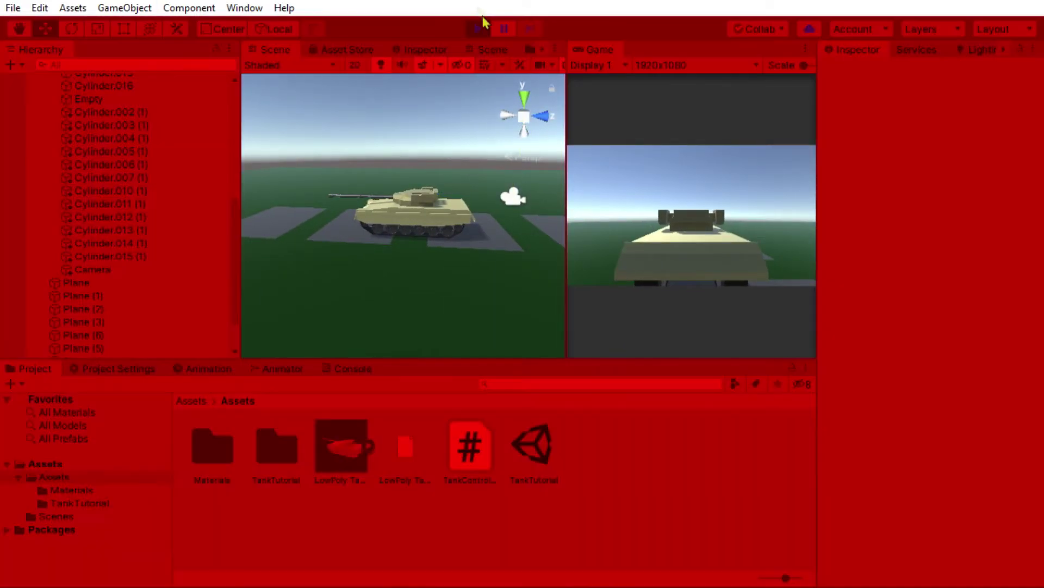
Step: Drive the tank forward and turn it with W and A, then stop Play mode
{"action": "key", "text": "w"}
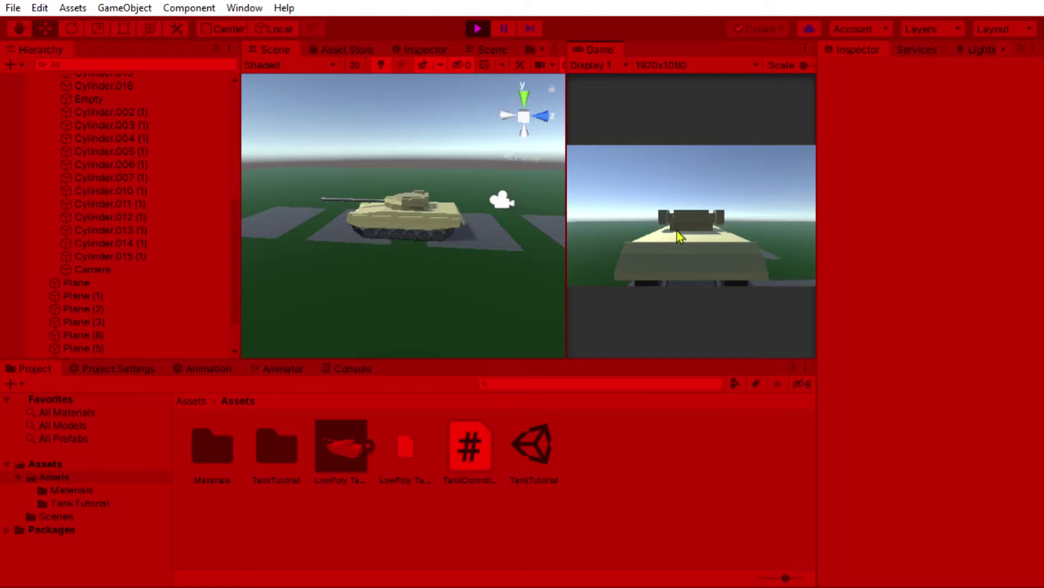
{"action": "key", "text": "a"}
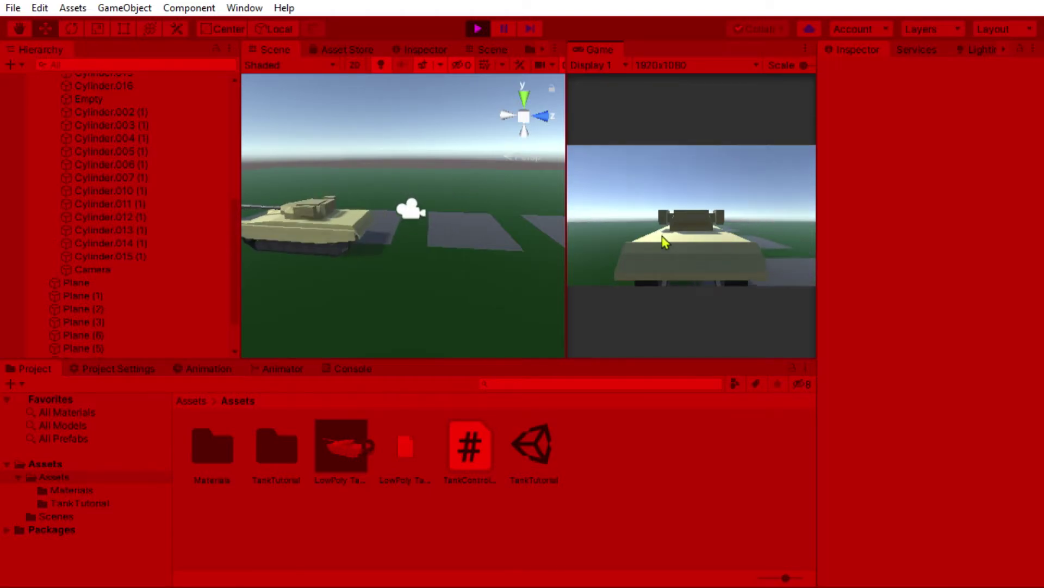
{"action": "key", "text": "a"}
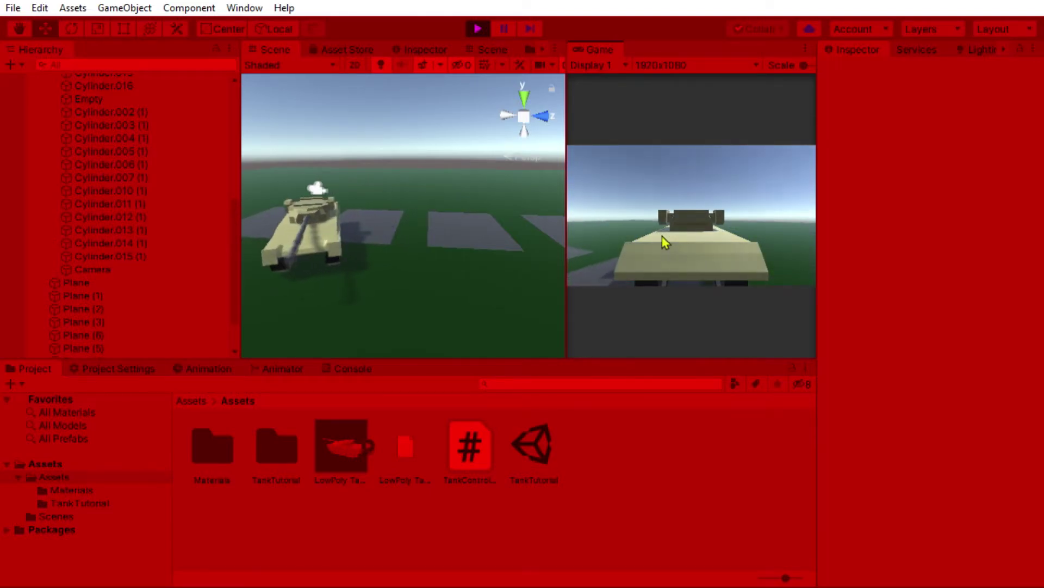
{"action": "key", "text": "w"}
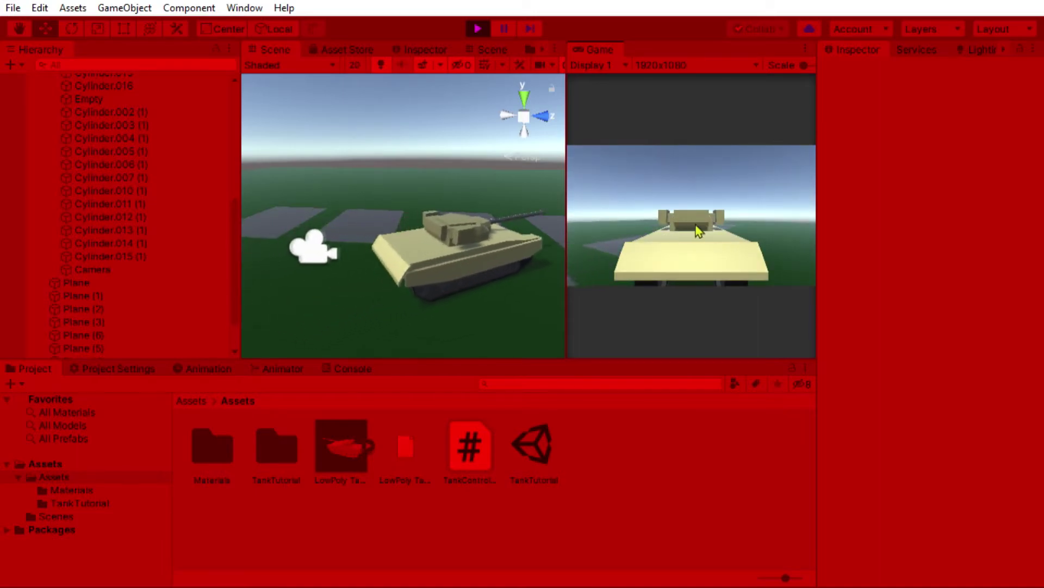
{"action": "key", "text": "a"}
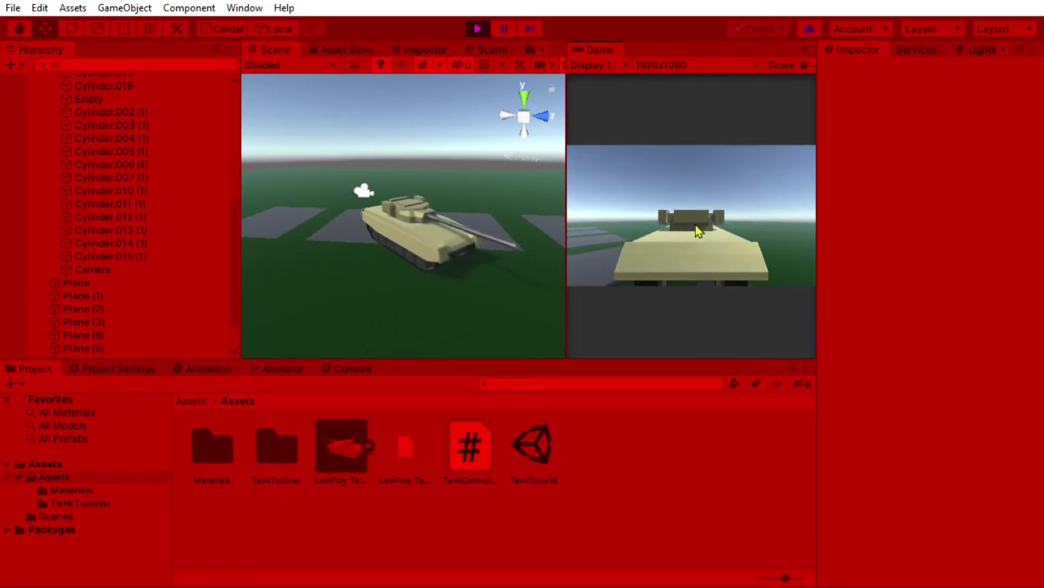
{"action": "key", "text": "w"}
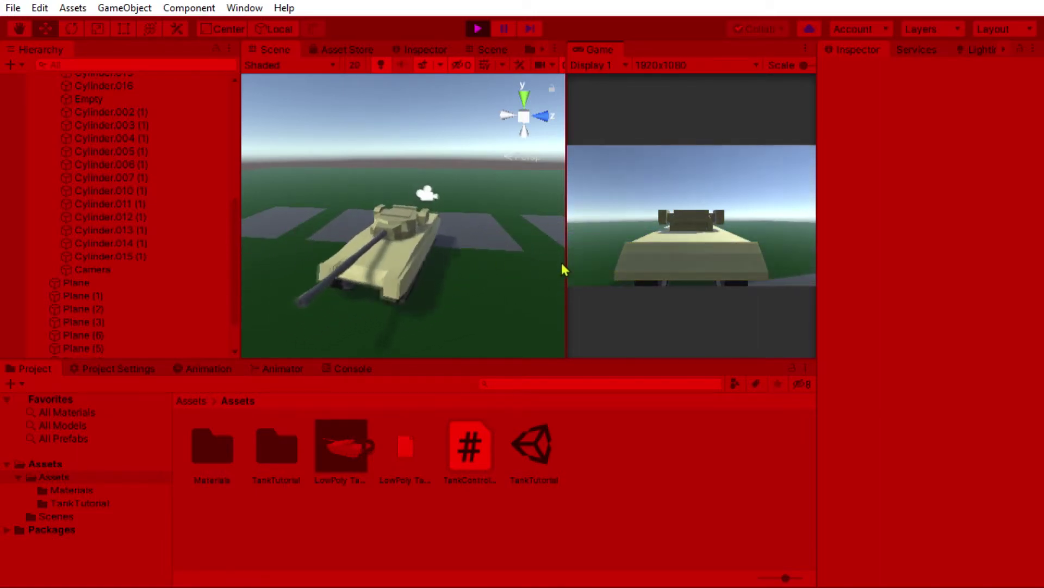
{"action": "left_click", "coordinate": [478, 28]}
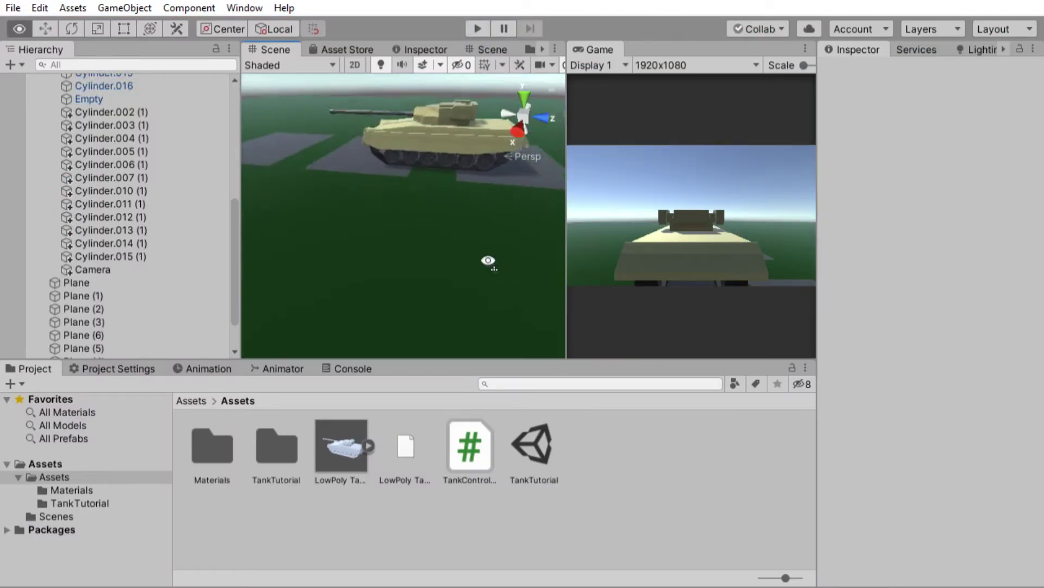
Step: Restart Play mode, rotate the tank in place with D, then stop playing
{"action": "left_click", "coordinate": [478, 29]}
{"action": "key", "text": "d"}
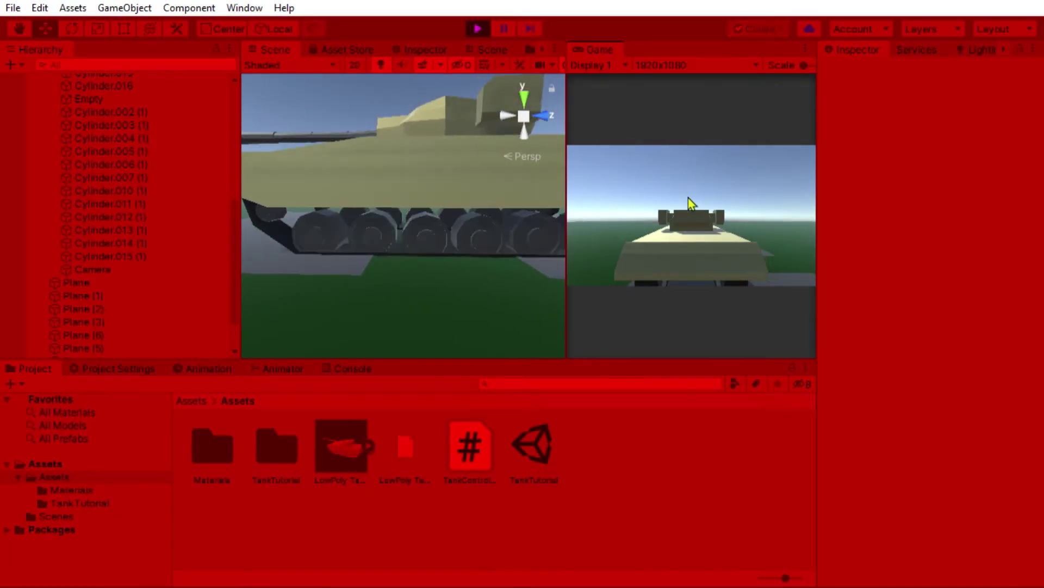
{"action": "key", "text": "d"}
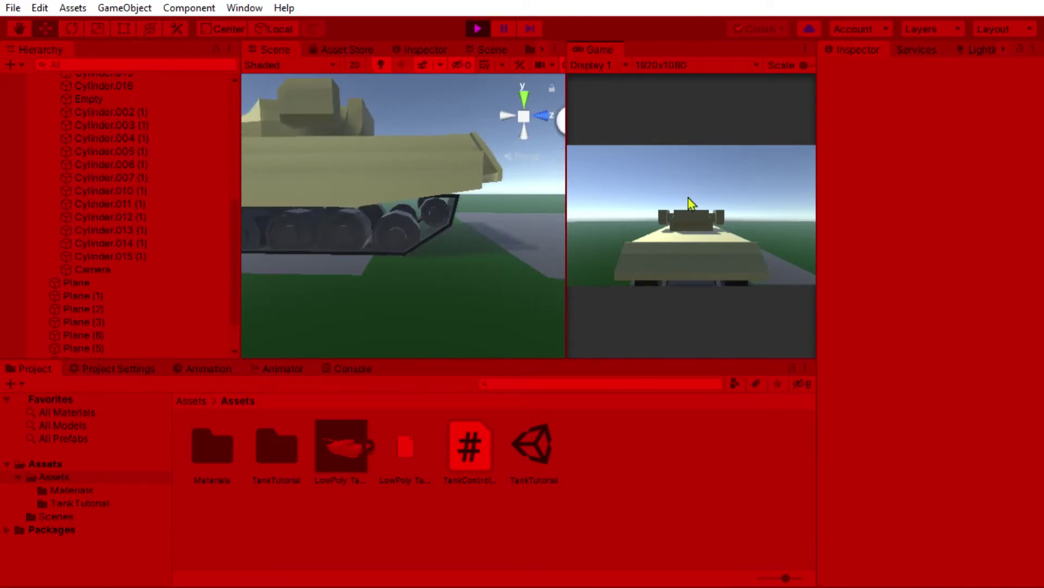
{"action": "left_click", "coordinate": [477, 29]}
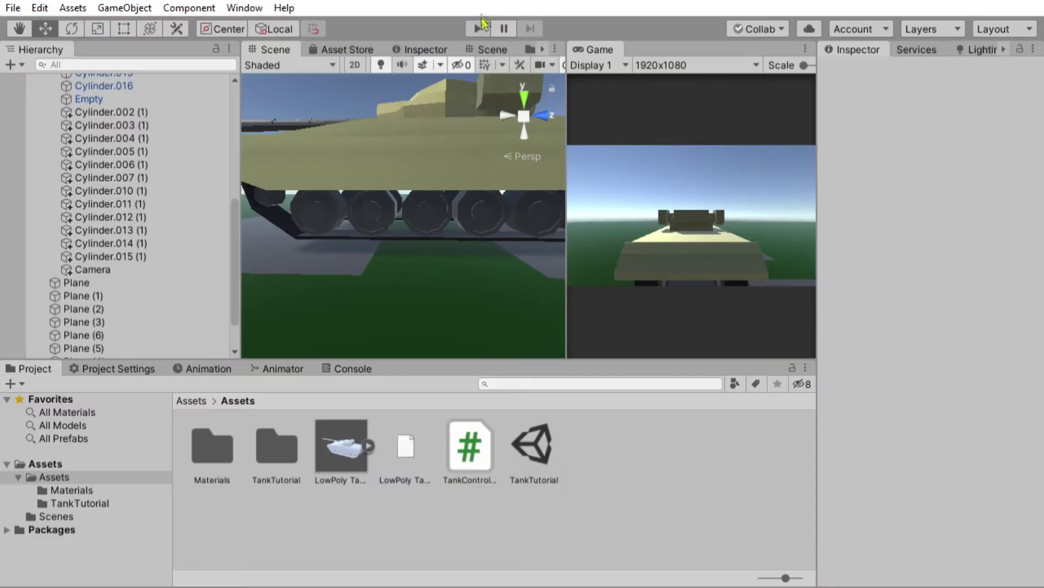
{"action": "scroll", "coordinate": [131, 196], "scroll_direction": "up", "scroll_amount": 3}
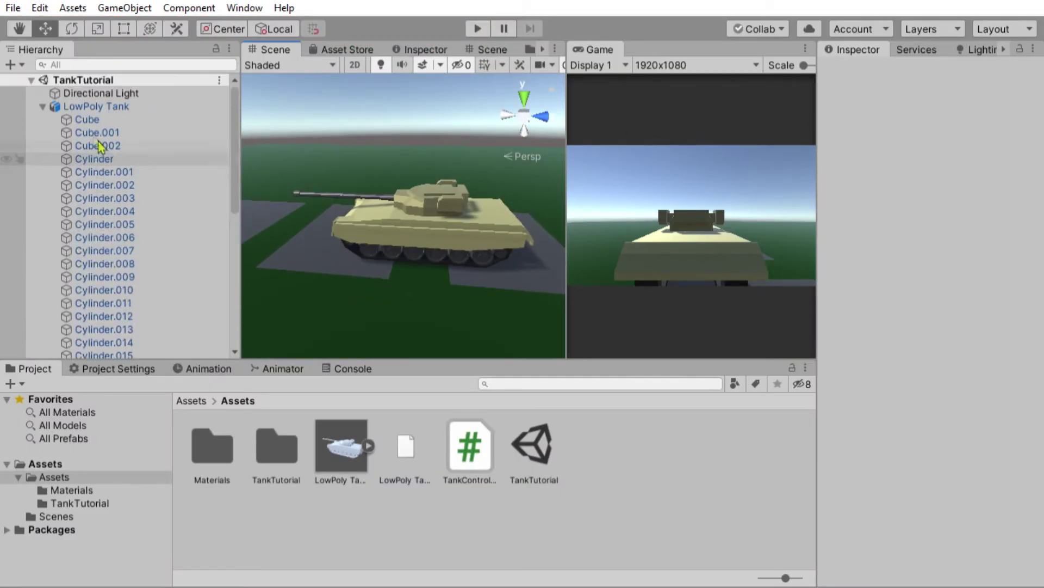
Step: Create a CameraController C# script in Assets, open it, and delete the default Start and Update
{"action": "left_click", "coordinate": [618, 444]}
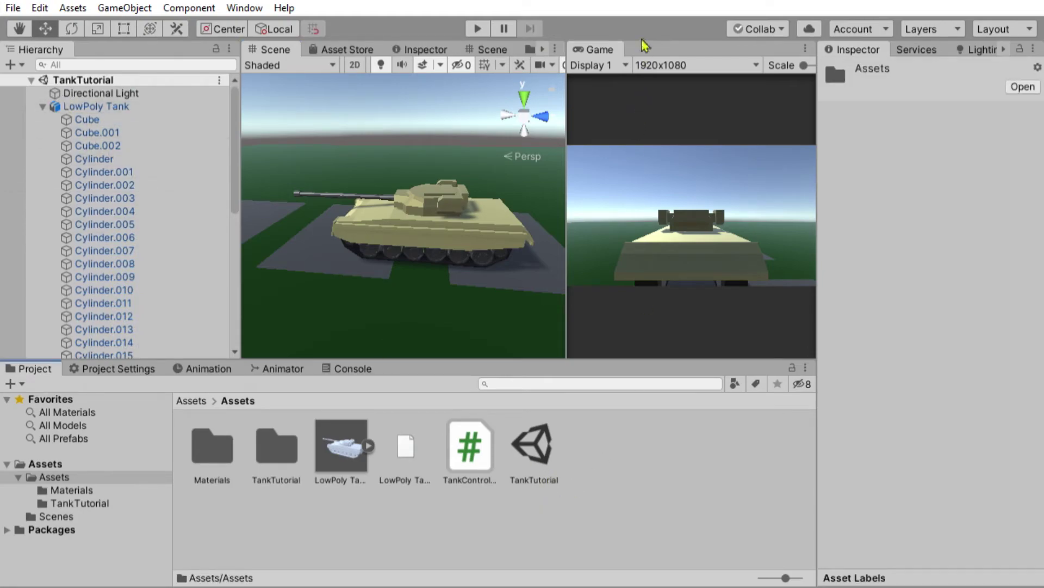
{"action": "type", "text": "cam"}
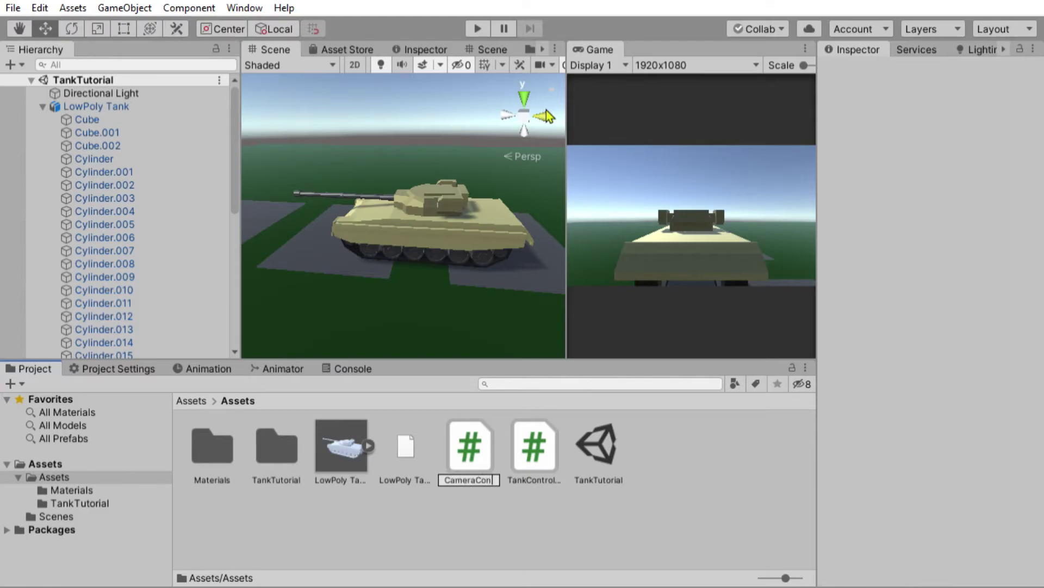
{"action": "key", "text": "Return"}
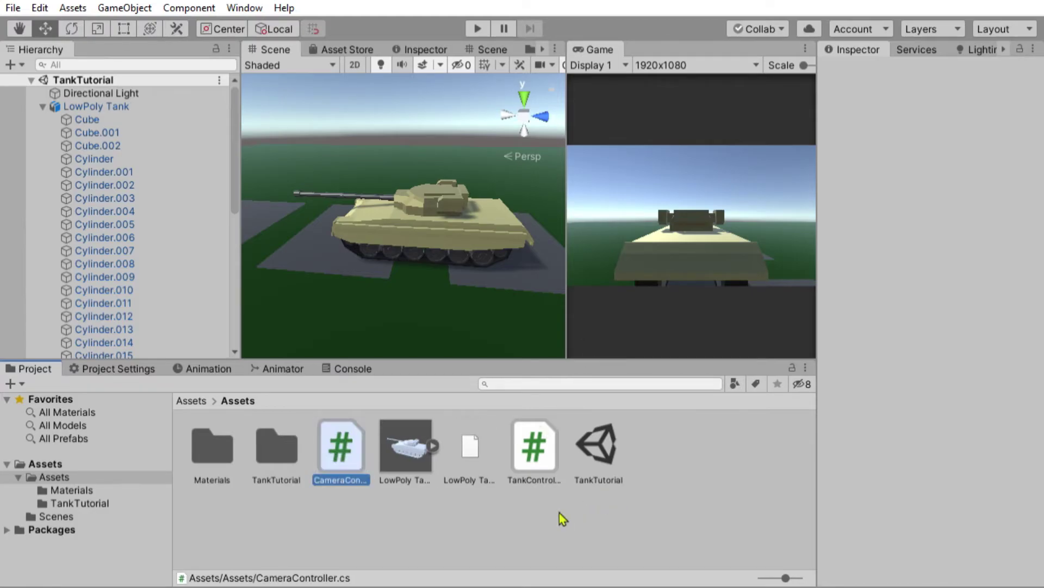
{"action": "key", "text": "Return"}
{"action": "left_click_drag", "start_coordinate": [155, 338], "coordinate": [108, 207]}
{"action": "key", "text": "Delete"}
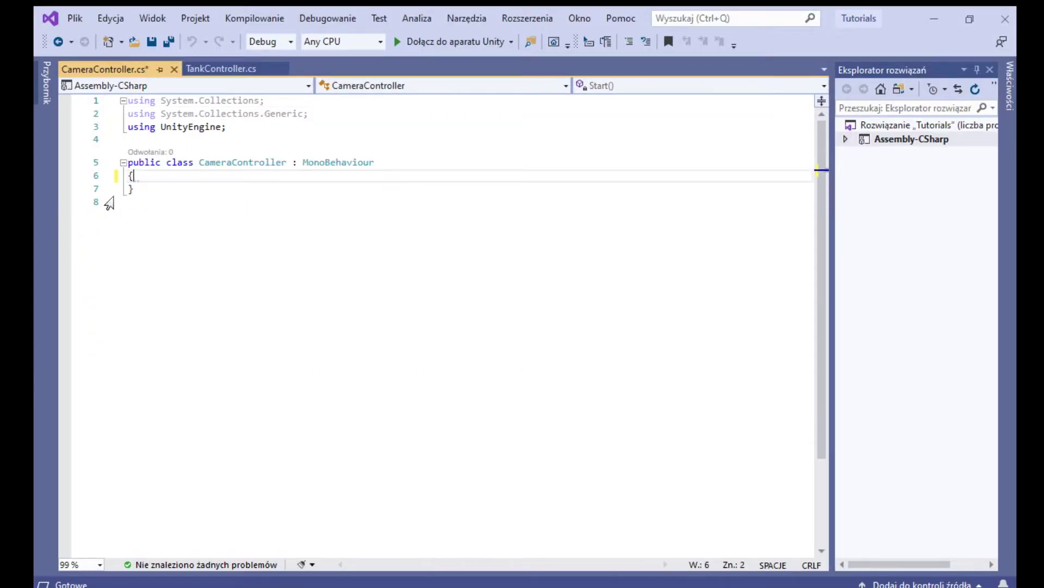
{"action": "type", "text": "late"}
Step: Create the LateUpdate method and declare the float fields x and y above it
{"action": "key", "text": "Tab"}
{"action": "left_click", "coordinate": [205, 188]}
{"action": "key", "text": "ctrl+Return"}
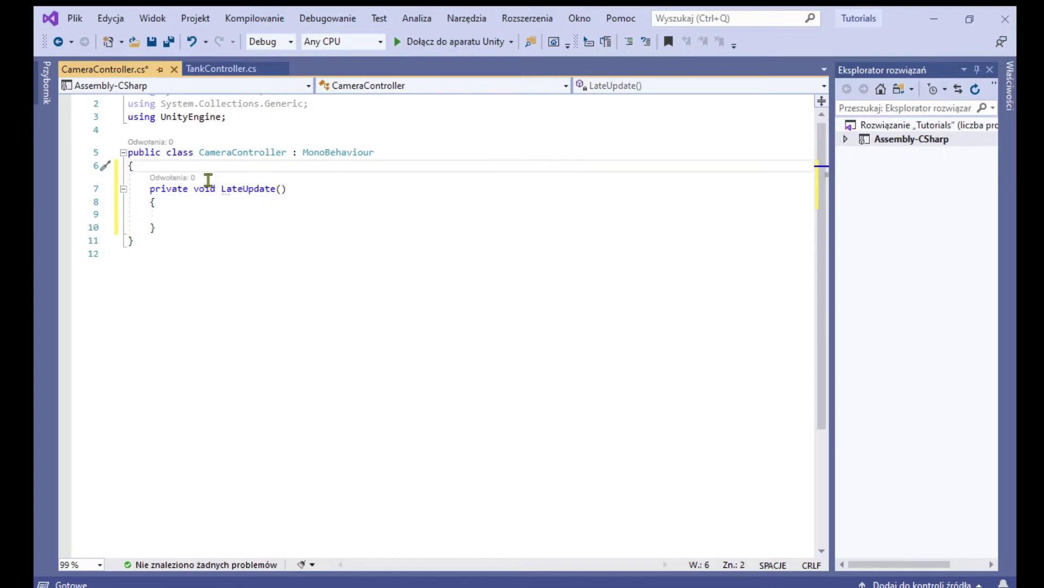
{"action": "type", "text": "y;"}
{"action": "left_click", "coordinate": [203, 232]}
{"action": "type", "text": "x += Input.GetAxis(\"Mouse Y\")"}
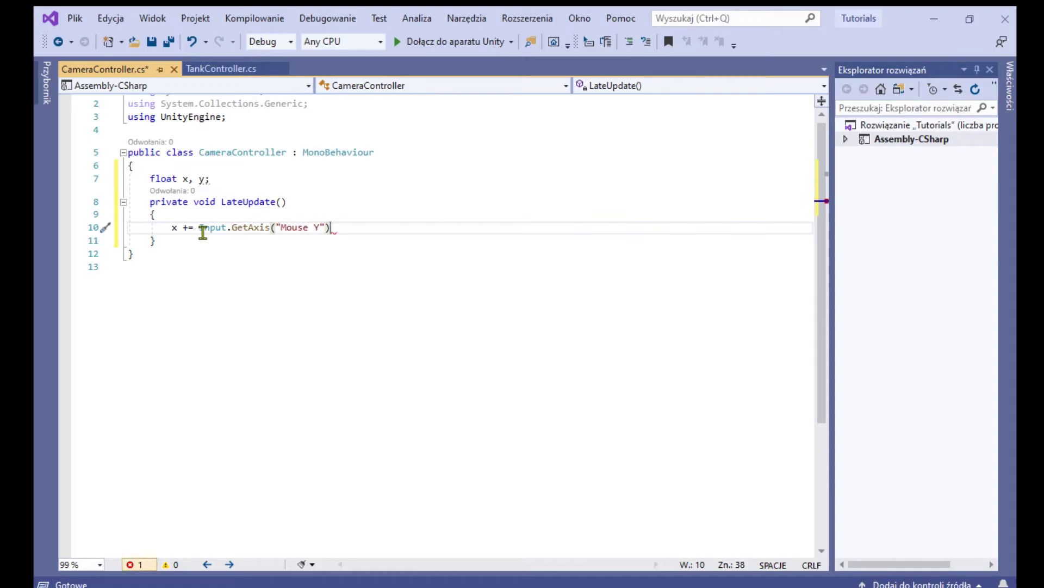
Step: Add a public float sensitivity and write inverted Mouse Y and Mouse X accumulation lines
{"action": "left_click", "coordinate": [264, 185]}
{"action": "key", "text": "Return"}
{"action": "type", "text": "public "}
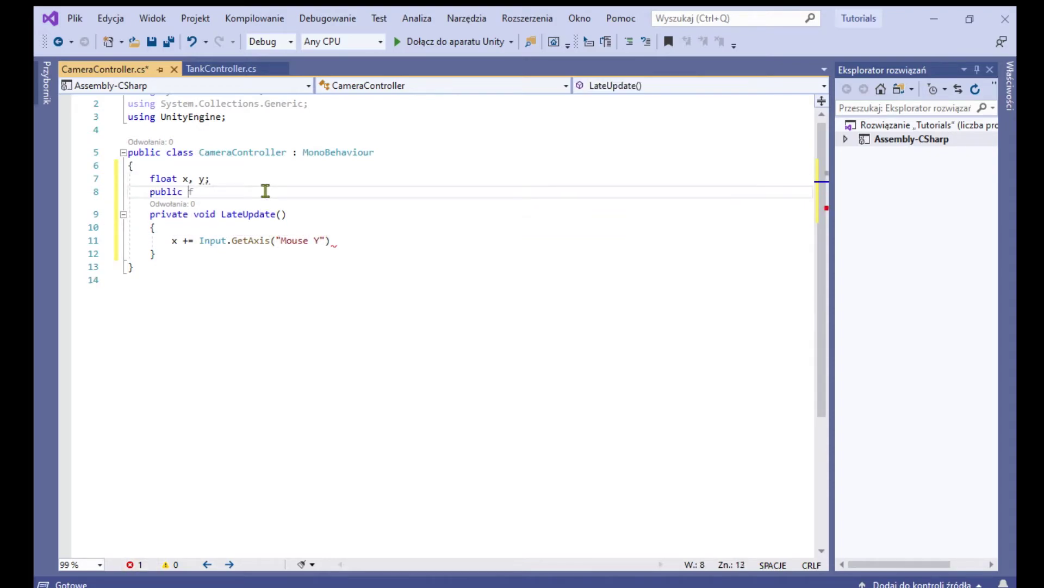
{"action": "type", "text": "float sensi"}
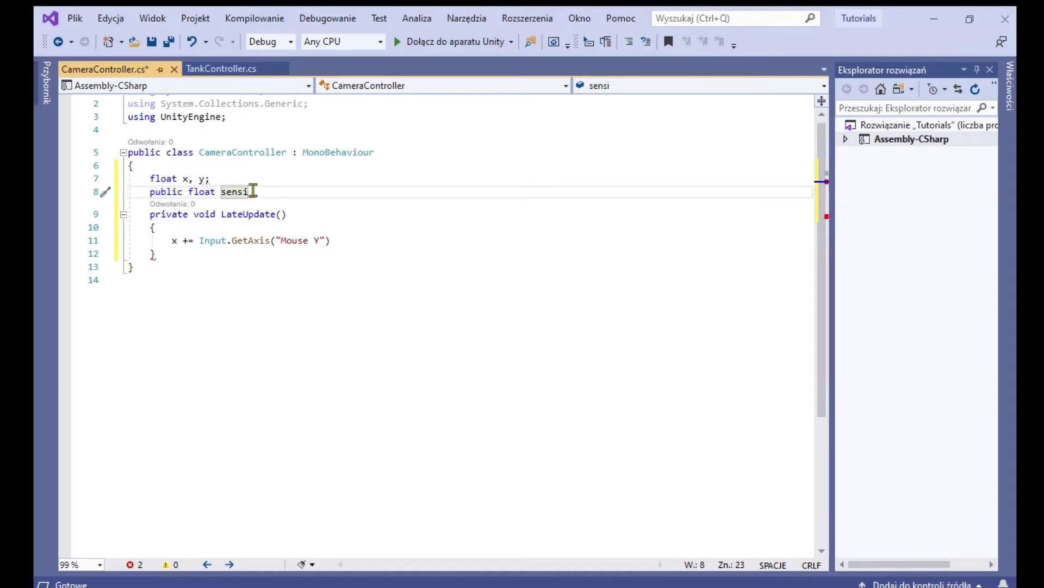
{"action": "type", "text": "tivity;"}
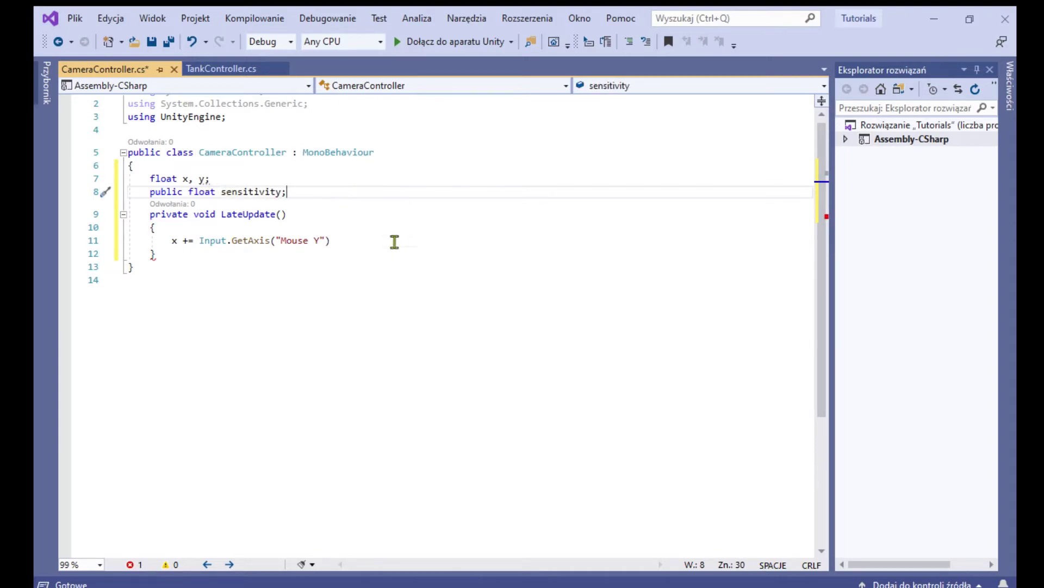
{"action": "left_click", "coordinate": [388, 242]}
{"action": "type", "text": "*sensitivity"}
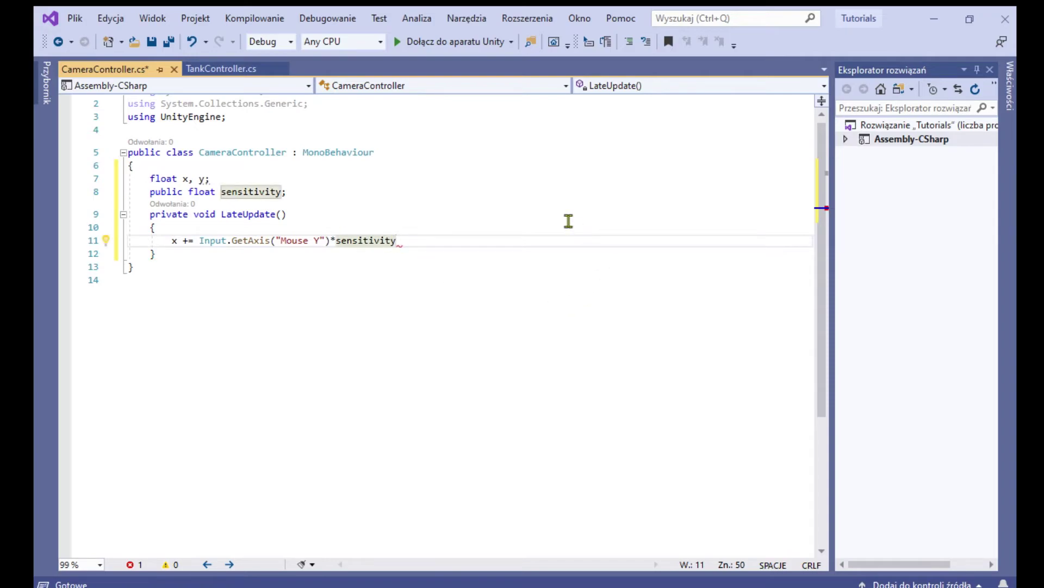
{"action": "type", "text": "* -1;"}
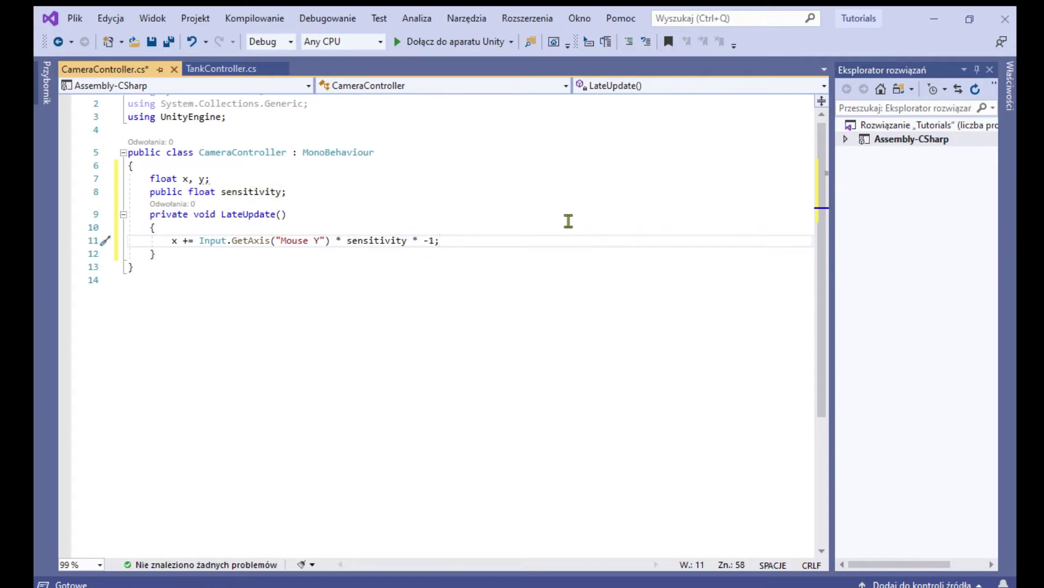
{"action": "key", "text": "ctrl+d"}
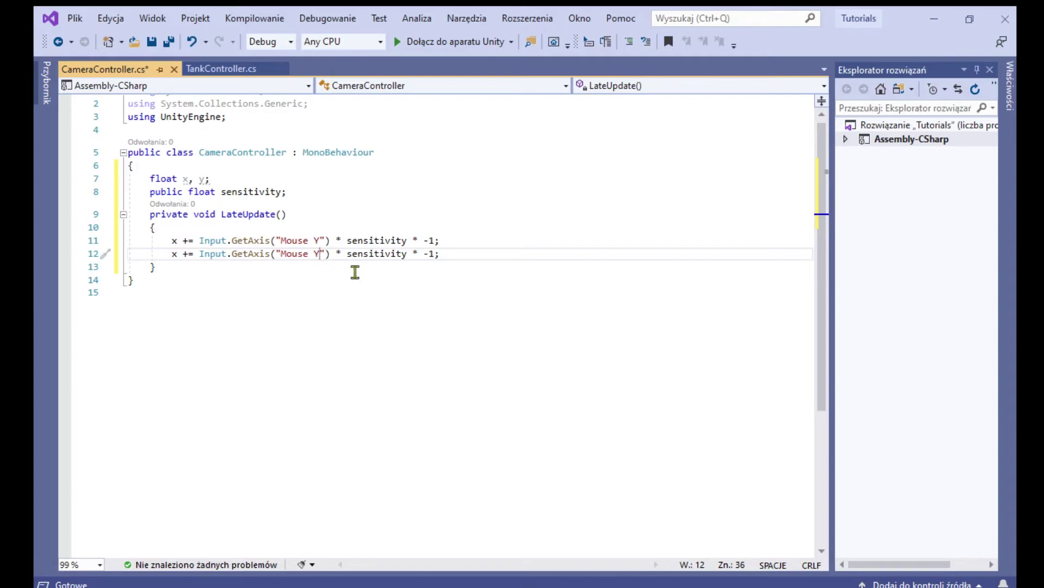
{"action": "left_click", "coordinate": [177, 254]}
Step: Declare a public Vector2 xminmax and clamp x with Mathf.Clamp(x, xminmax.x, xminmax.y)
{"action": "key", "text": "Return"}
{"action": "key", "text": "Return"}
{"action": "type", "text": "x = ma"}
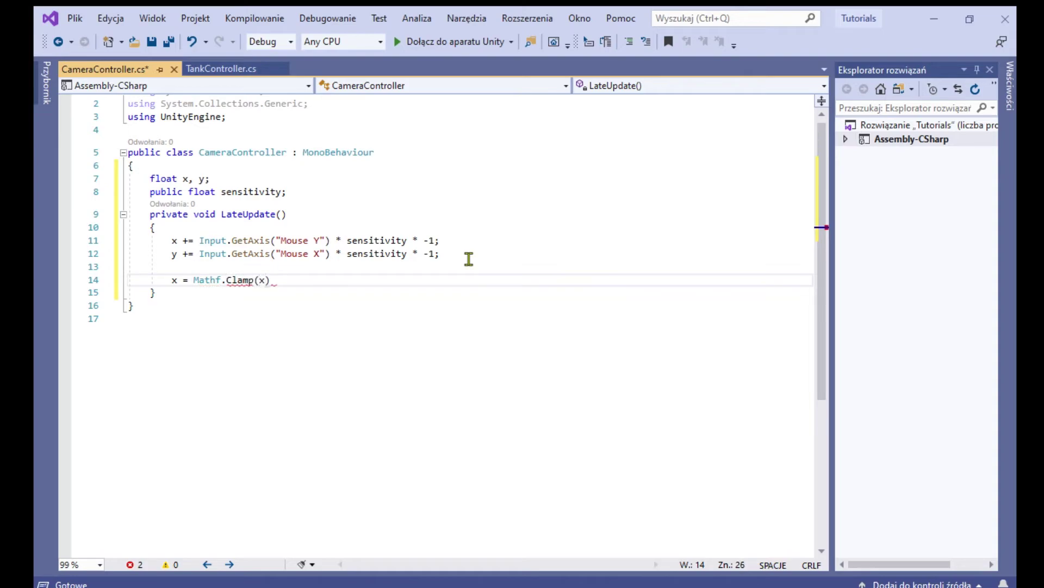
{"action": "type", "text": ","}
{"action": "left_click", "coordinate": [321, 201]}
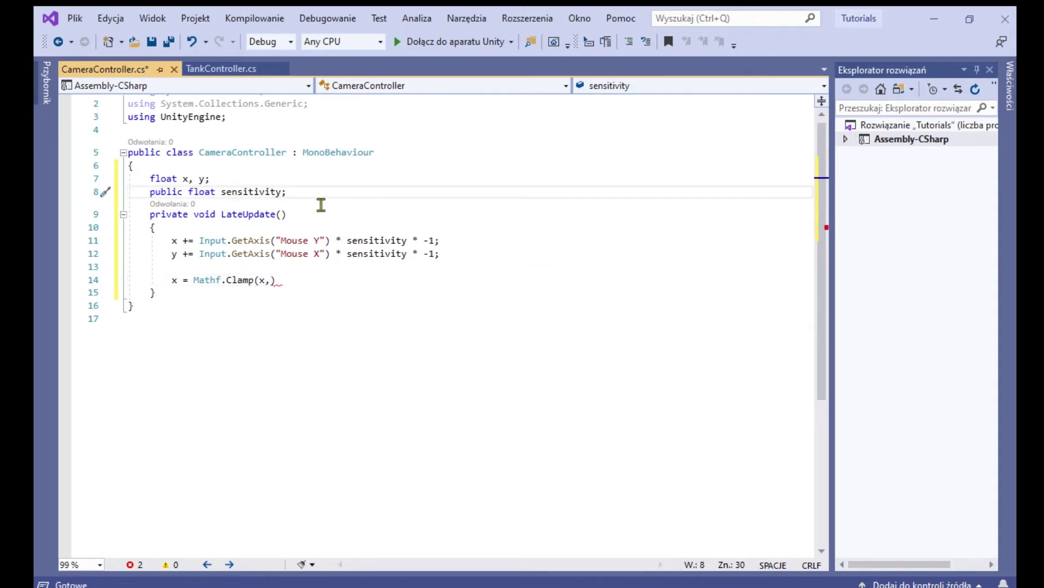
{"action": "key", "text": "Return"}
{"action": "type", "text": "public Vector2 smi"}
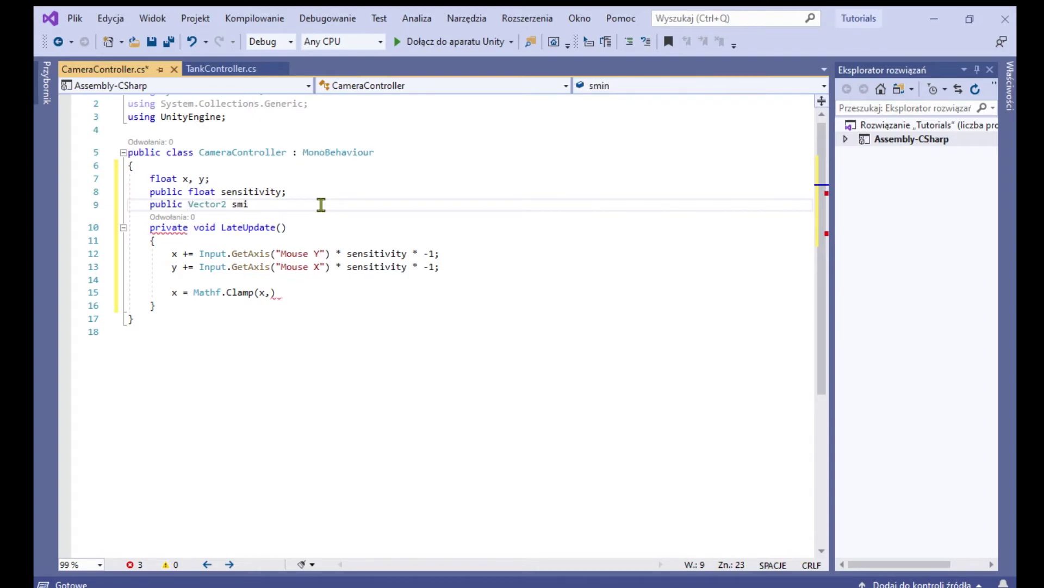
{"action": "key", "text": "BackSpace"}
{"action": "key", "text": "BackSpace"}
{"action": "key", "text": "BackSpace"}
{"action": "type", "text": "xminmax;"}
{"action": "left_click", "coordinate": [272, 292]}
{"action": "type", "text": "xminmax.x, xminmax.y);"}
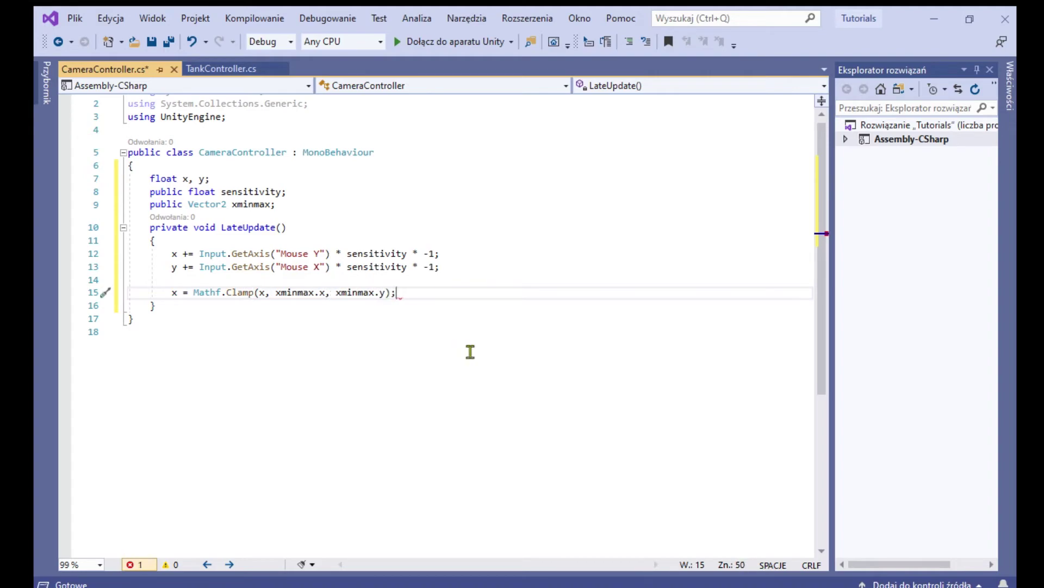
Step: Set transform.eulerAngles to new Vector3(x, y + 180, 0) in LateUpdate
{"action": "key", "text": "Return"}
{"action": "key", "text": "Return"}
{"action": "type", "text": "tr"}
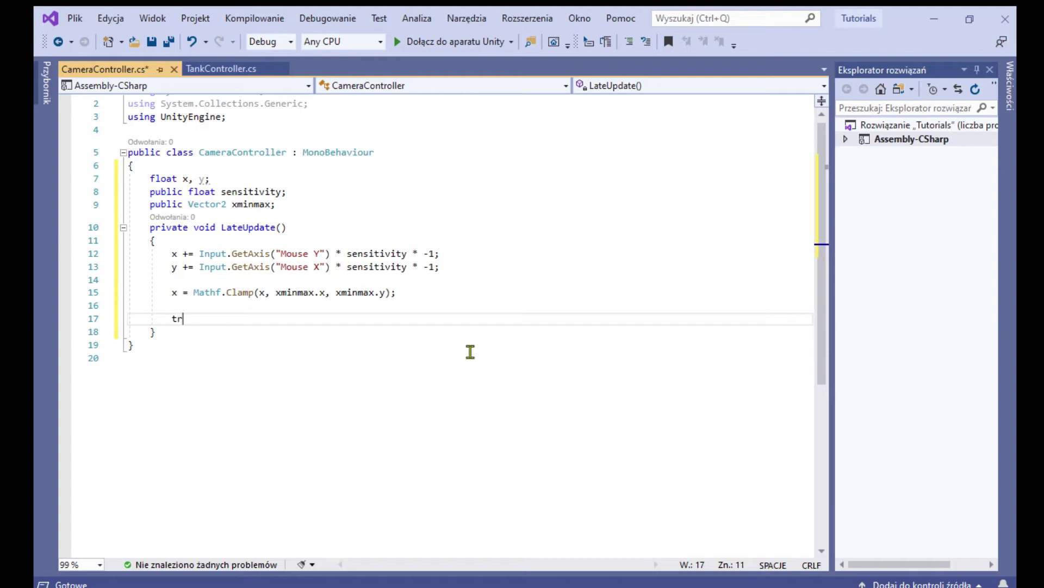
{"action": "type", "text": "ansform.eulerAngles"}
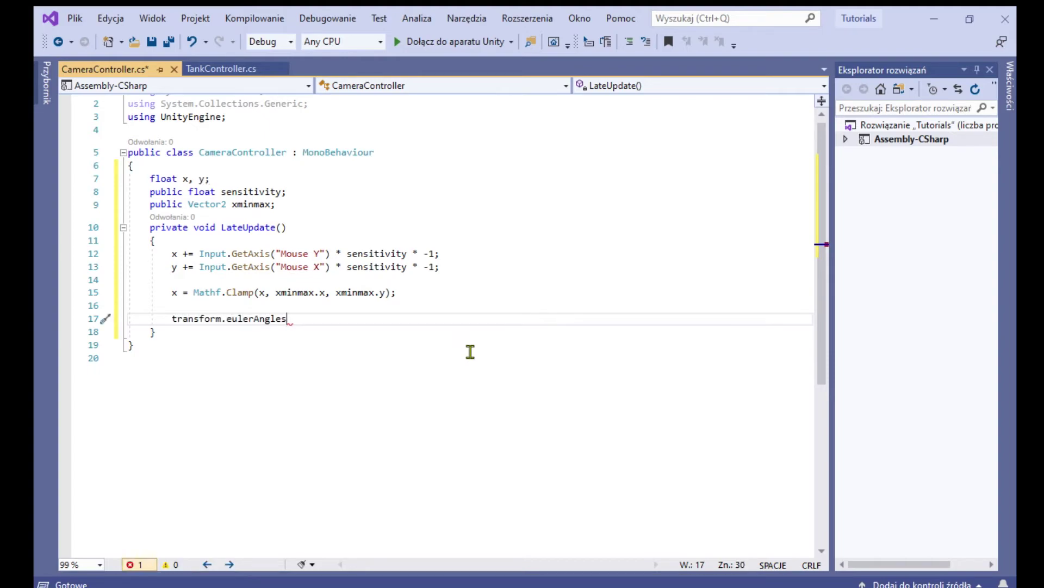
{"action": "type", "text": " = new Vector3(x, y, 0);"}
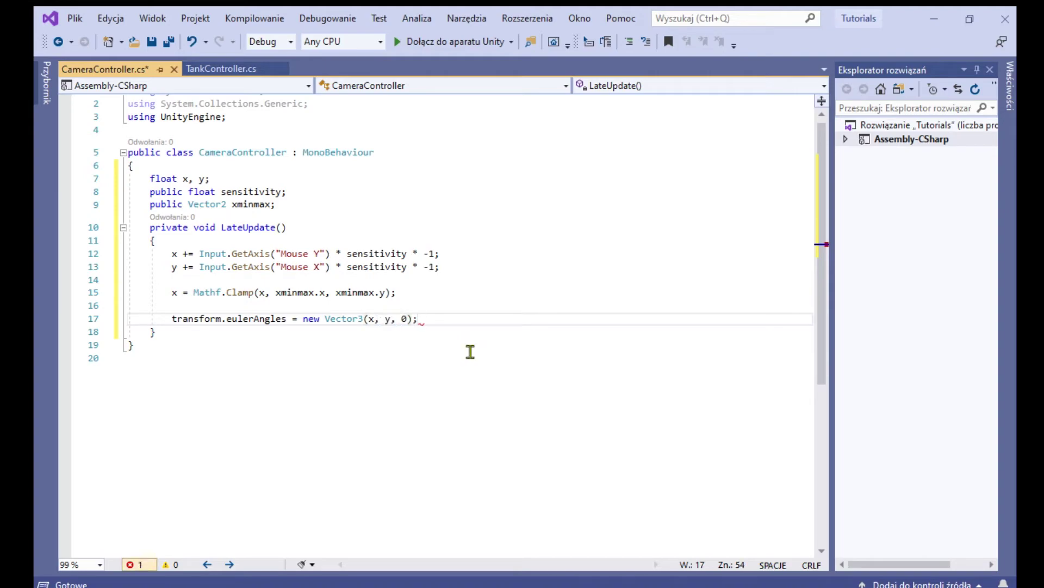
{"action": "key", "text": "Left"}
{"action": "type", "text": "+"}
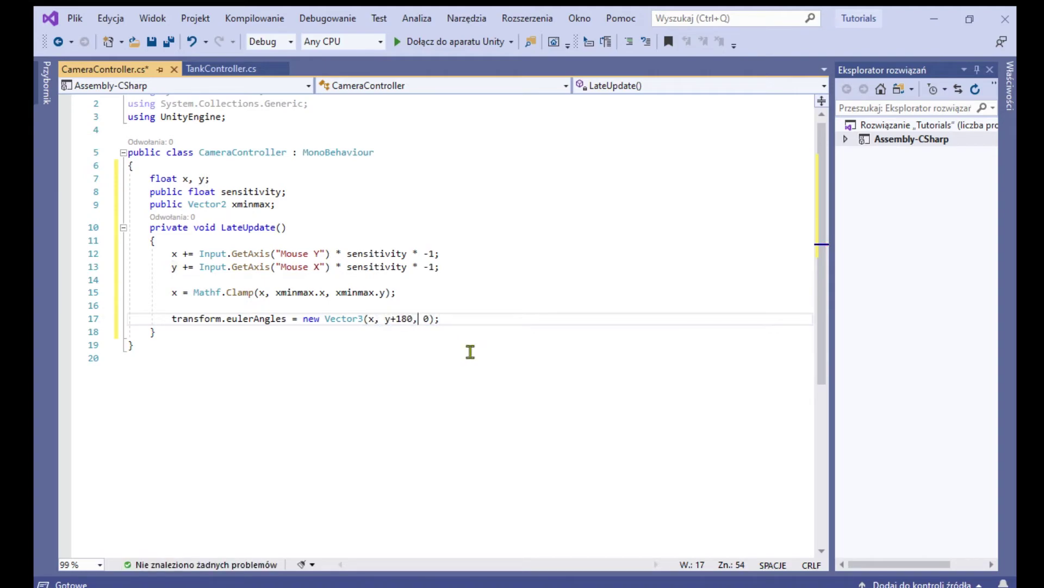
{"action": "key", "text": "Return"}
{"action": "key", "text": "Return"}
{"action": "type", "text": "transform.position ="}
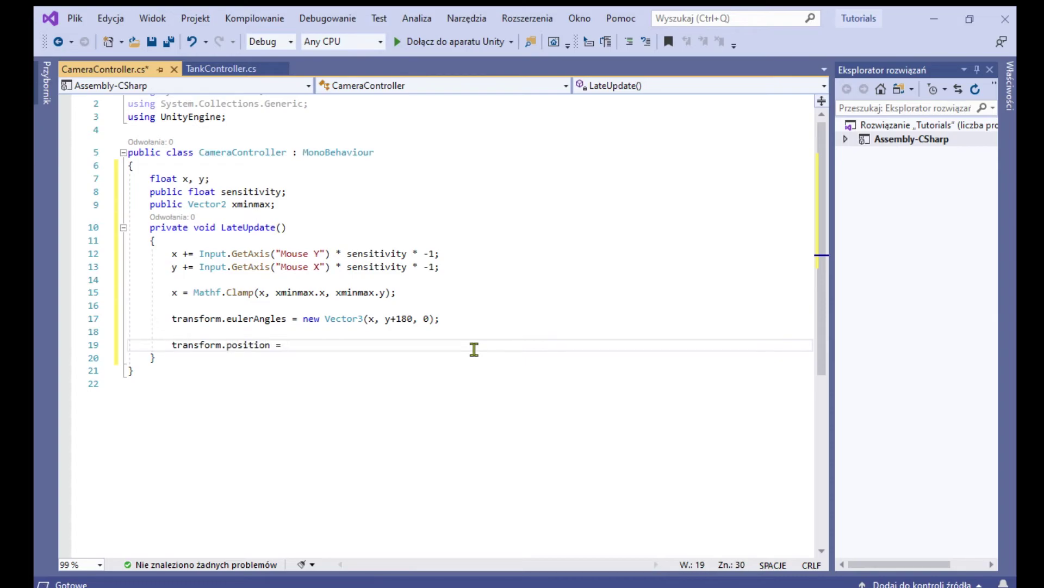
Step: Declare a public target field and add a distance float beside sensitivity
{"action": "left_click", "coordinate": [364, 194]}
{"action": "left_click", "coordinate": [341, 205]}
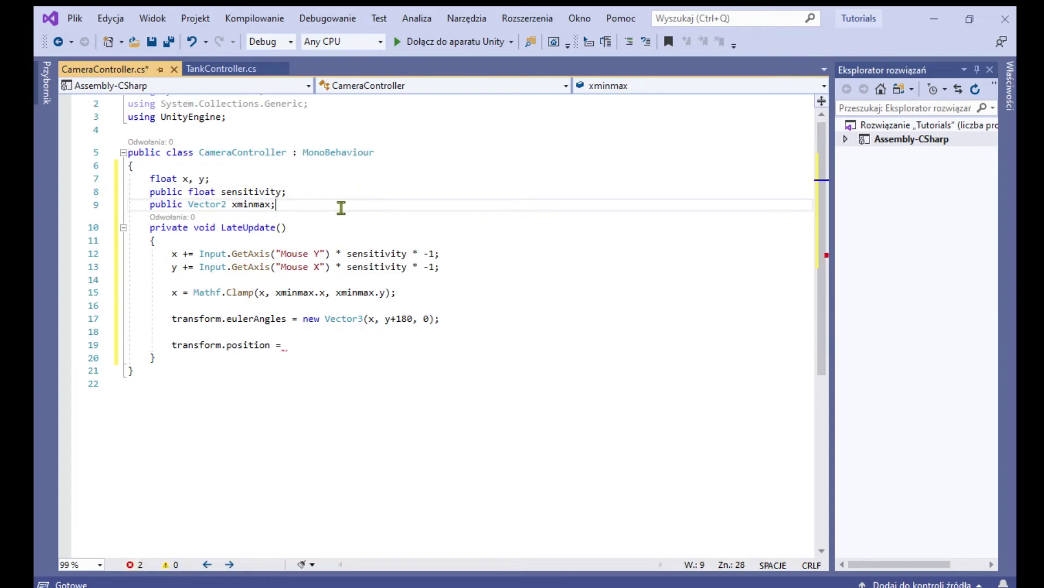
{"action": "key", "text": "Return"}
{"action": "type", "text": "public Transform targer"}
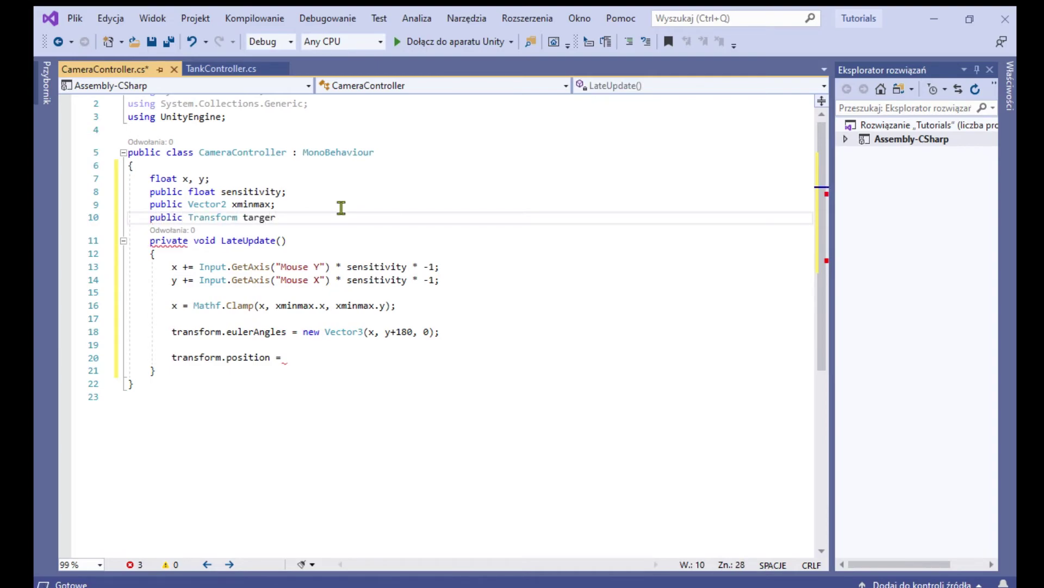
{"action": "key", "text": "BackSpace"}
{"action": "type", "text": "t;"}
{"action": "key", "text": "Return"}
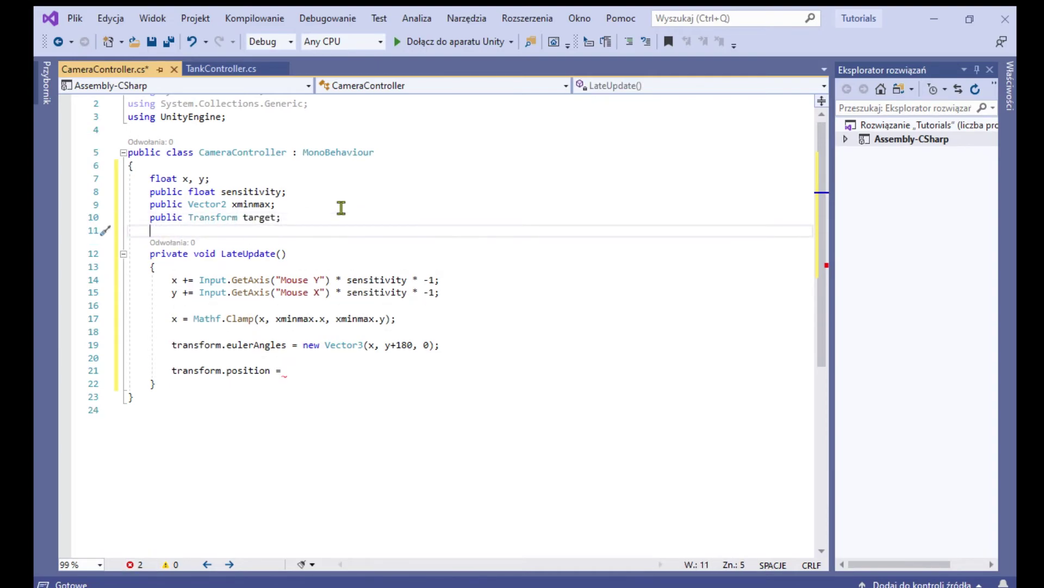
{"action": "left_click", "coordinate": [284, 207]}
{"action": "left_click", "coordinate": [286, 192]}
{"action": "type", "text": ", distance"}
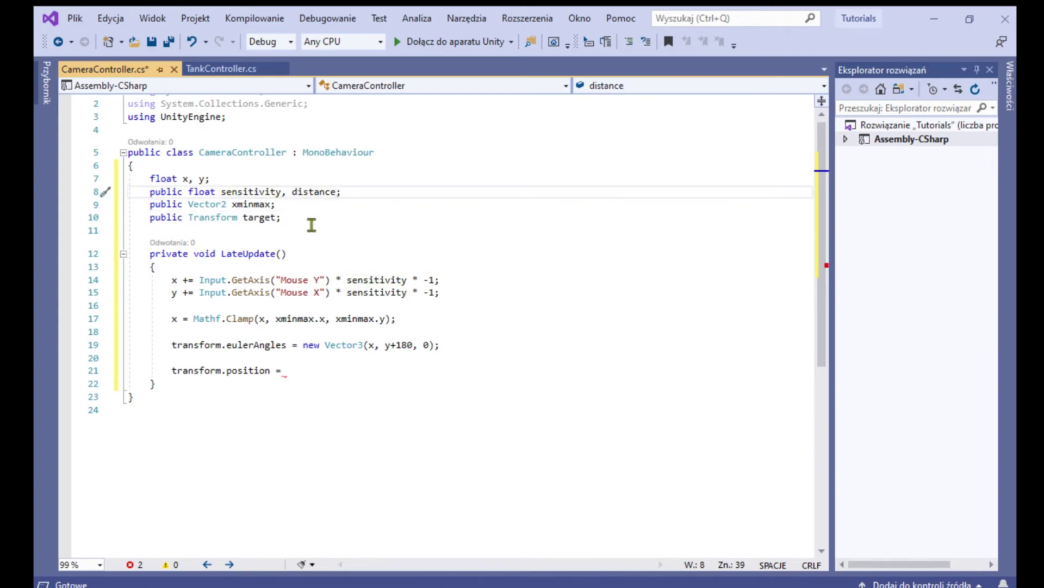
{"action": "left_click", "coordinate": [310, 222]}
Step: Finish the transform.position line behind target, save, and remove the Mouse X * -1 inversion
{"action": "left_click", "coordinate": [394, 362]}
{"action": "left_click", "coordinate": [368, 375]}
{"action": "type", "text": "target.position - transform.forward * distance"}
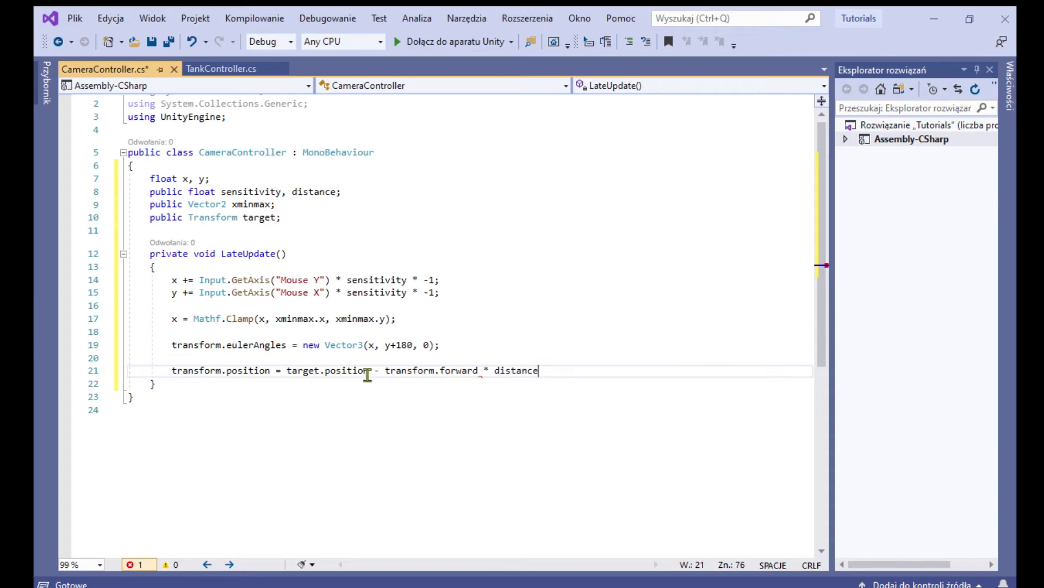
{"action": "type", "text": ";"}
{"action": "key", "text": "ctrl+s"}
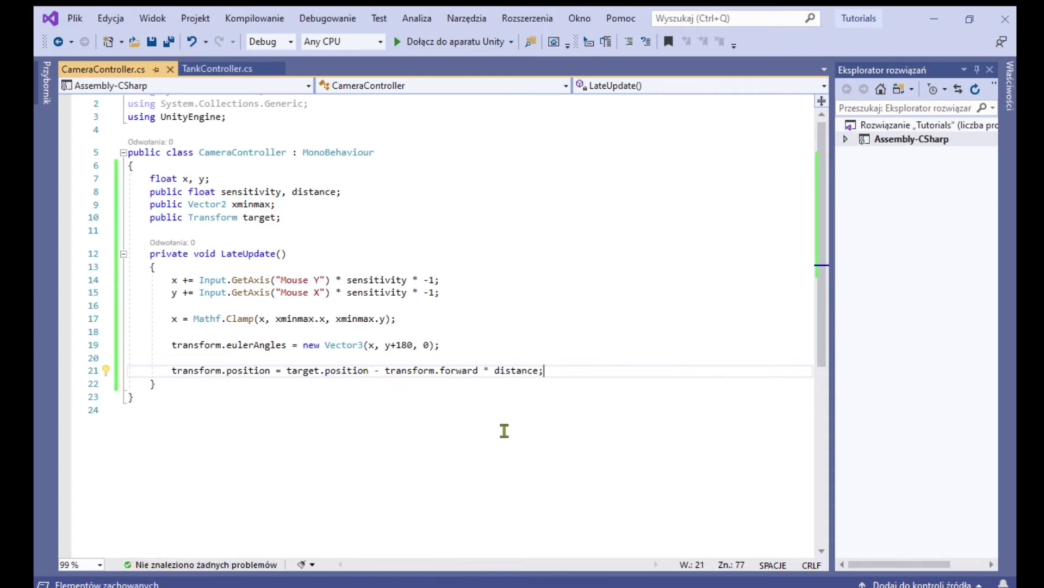
{"action": "left_click", "coordinate": [437, 292]}
{"action": "key", "text": "BackSpace"}
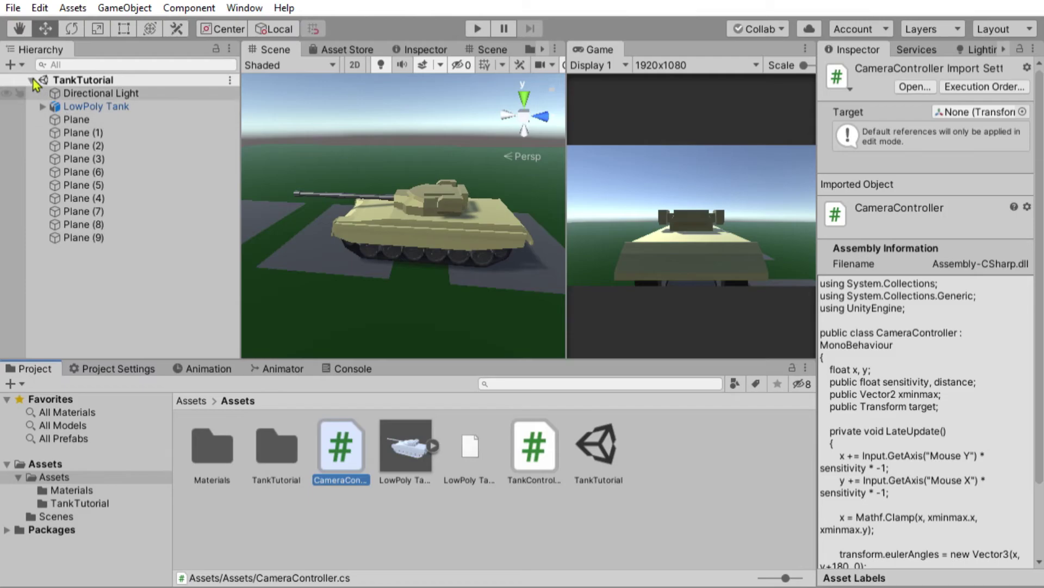
Step: Attach the CameraController script to the tank's Camera object
{"action": "left_click", "coordinate": [43, 106]}
{"action": "scroll", "coordinate": [120, 218], "scroll_direction": "down", "scroll_amount": 5}
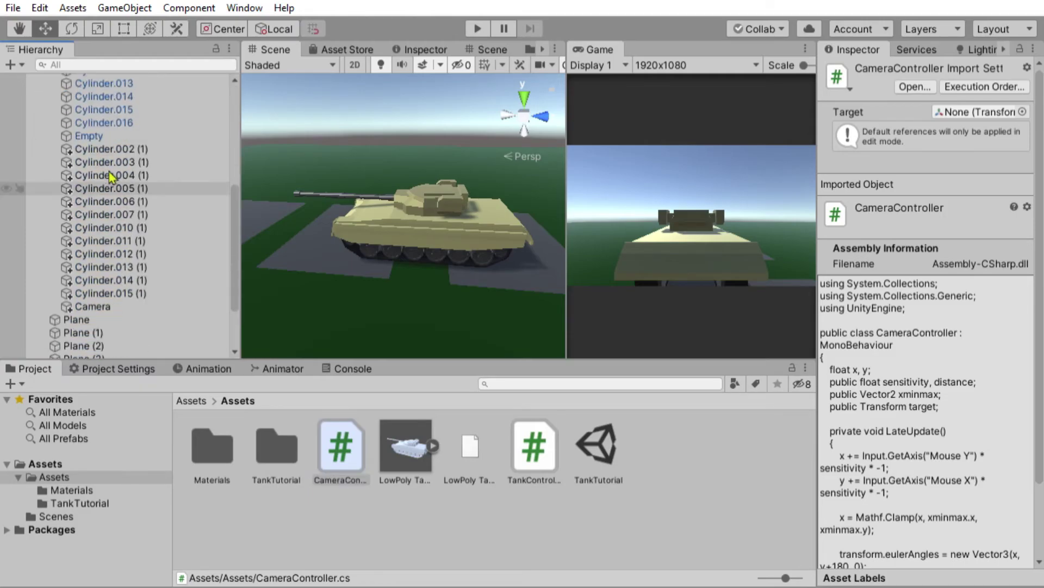
{"action": "left_click", "coordinate": [92, 306]}
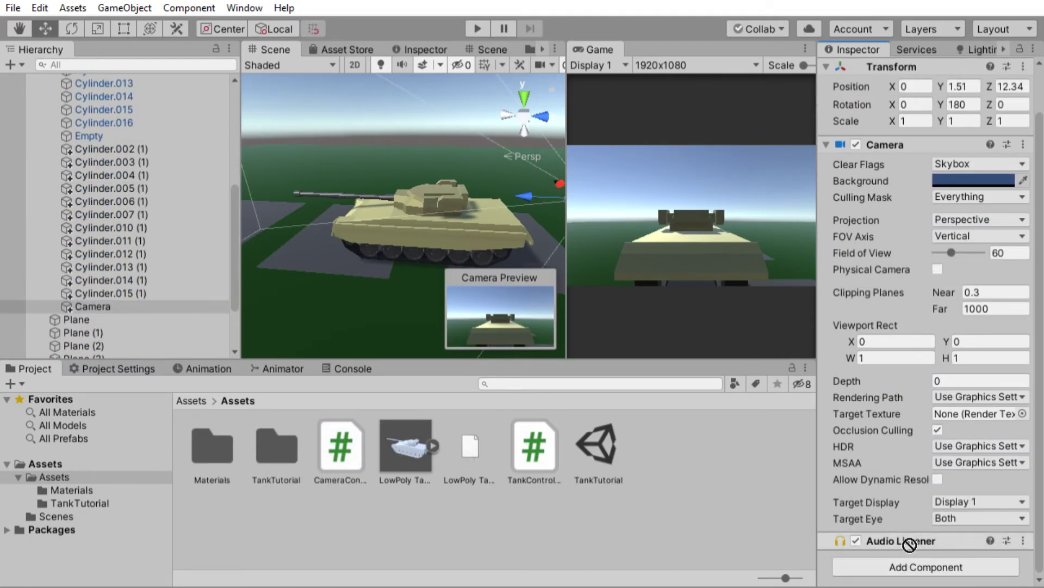
{"action": "left_click_drag", "start_coordinate": [359, 443], "coordinate": [892, 541]}
Step: Create an empty child 'target' under LowPoly Tank and position it at 1.8 and 2.0
{"action": "scroll", "coordinate": [83, 94], "scroll_direction": "up", "scroll_amount": 10}
{"action": "left_click", "coordinate": [87, 106]}
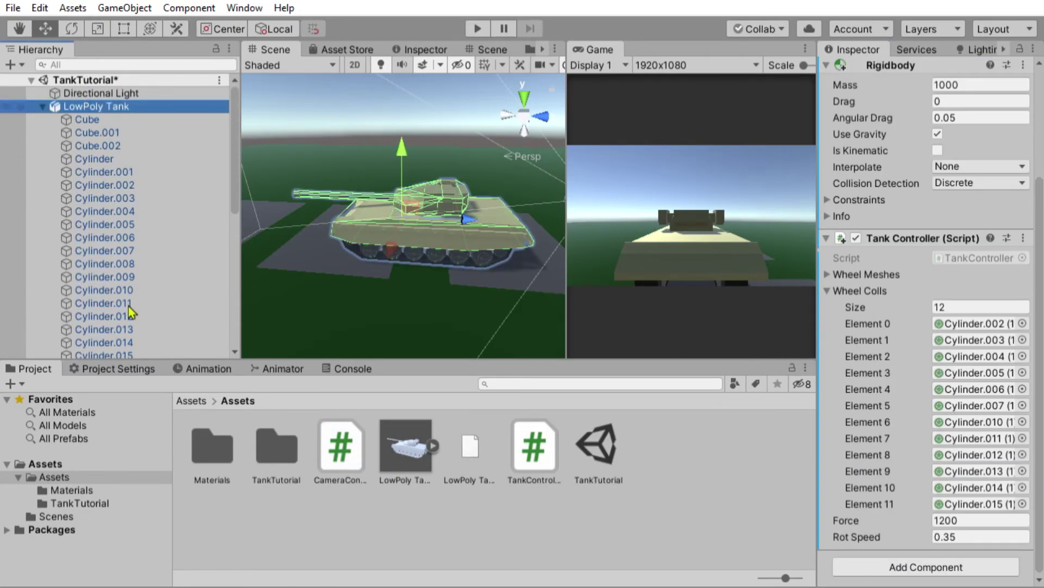
{"action": "key", "text": "alt+shift+n"}
{"action": "left_click", "coordinate": [951, 67]}
{"action": "type", "text": "target"}
{"action": "key", "text": "Return"}
{"action": "left_click", "coordinate": [976, 134]}
{"action": "type", "text": "1.8"}
{"action": "key", "text": "Tab"}
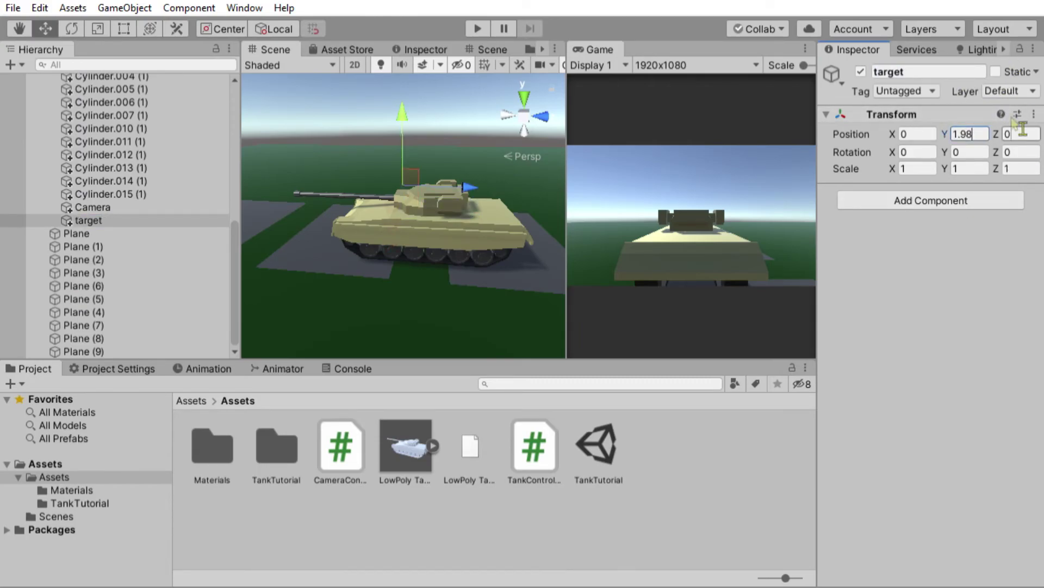
{"action": "type", "text": "2.0"}
Step: Assign target as the Camera Controller's Target, set Xminmax -50/50 and Sensitivity 3, then Play
{"action": "left_click", "coordinate": [88, 207]}
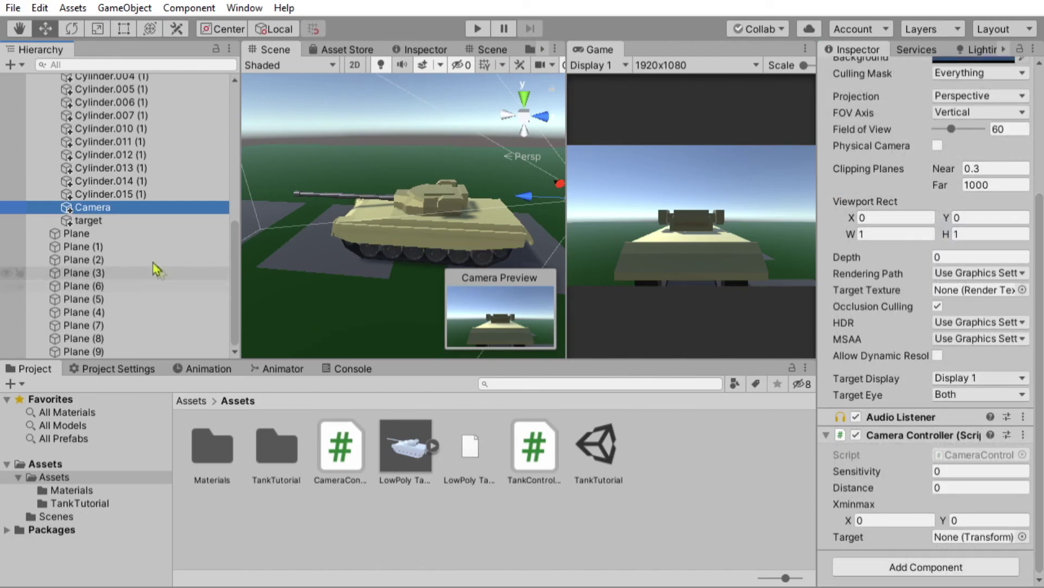
{"action": "left_click_drag", "start_coordinate": [90, 219], "coordinate": [974, 537]}
{"action": "left_click", "coordinate": [925, 520]}
{"action": "type", "text": "-50"}
{"action": "left_click", "coordinate": [993, 519]}
{"action": "type", "text": "50"}
{"action": "left_click", "coordinate": [957, 471]}
{"action": "type", "text": "3"}
{"action": "key", "text": "Tab"}
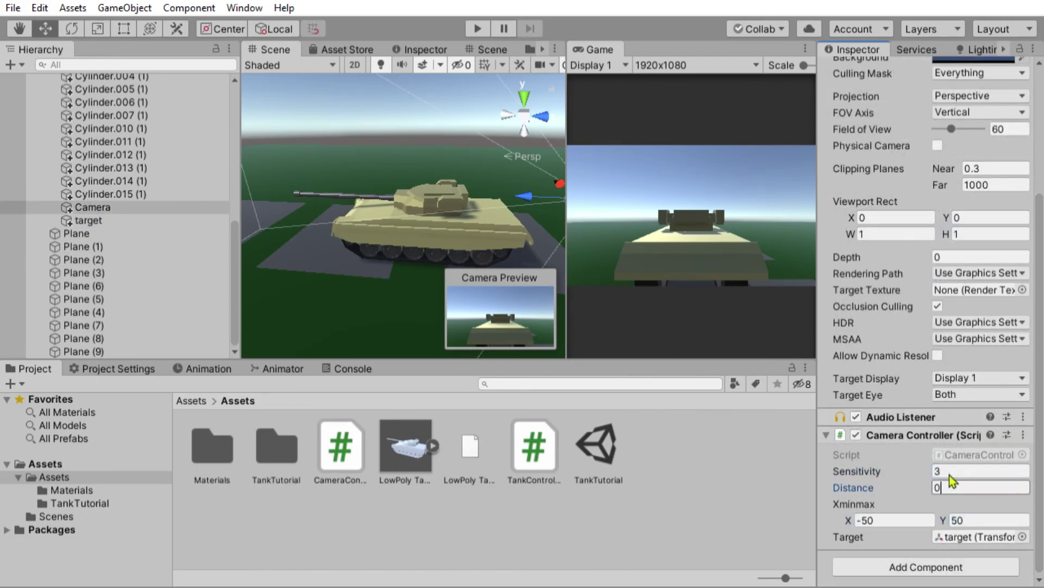
{"action": "left_click", "coordinate": [675, 434]}
{"action": "left_click", "coordinate": [474, 29]}
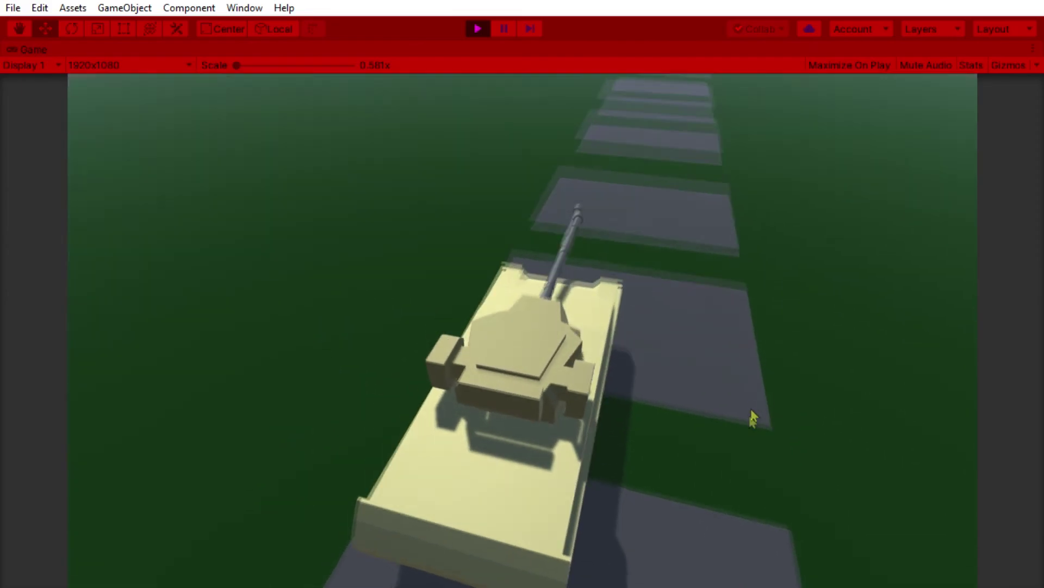
Step: Stop Play mode and restart it to test the camera orbiting the tank
{"action": "key", "text": "ctrl+p"}
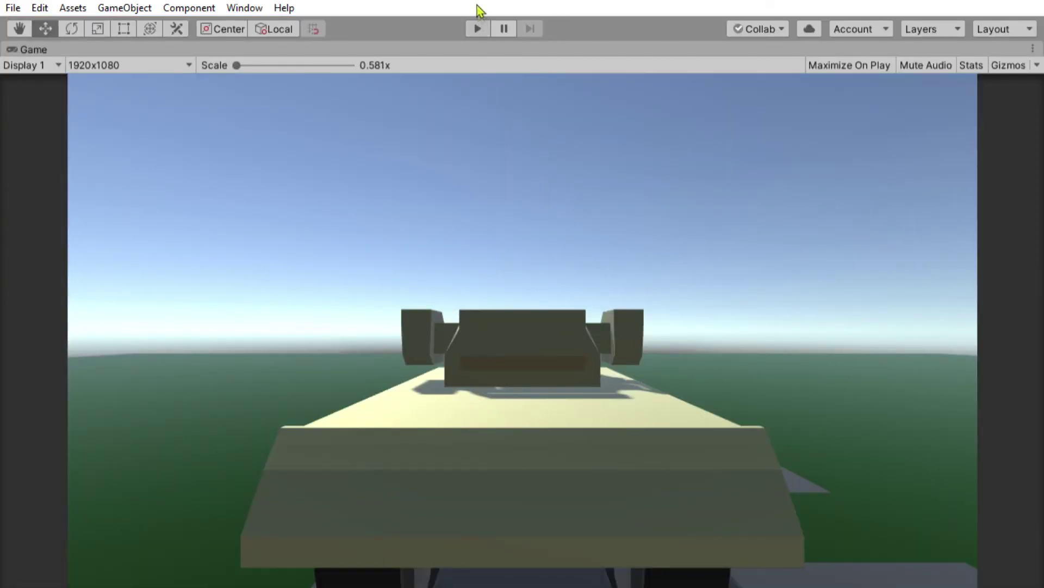
{"action": "left_click", "coordinate": [478, 28]}
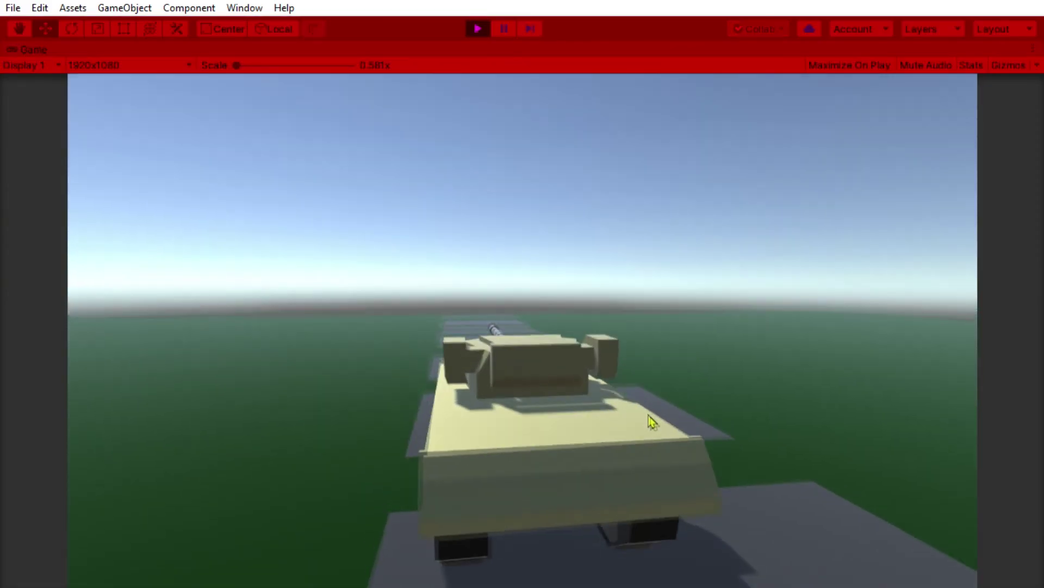